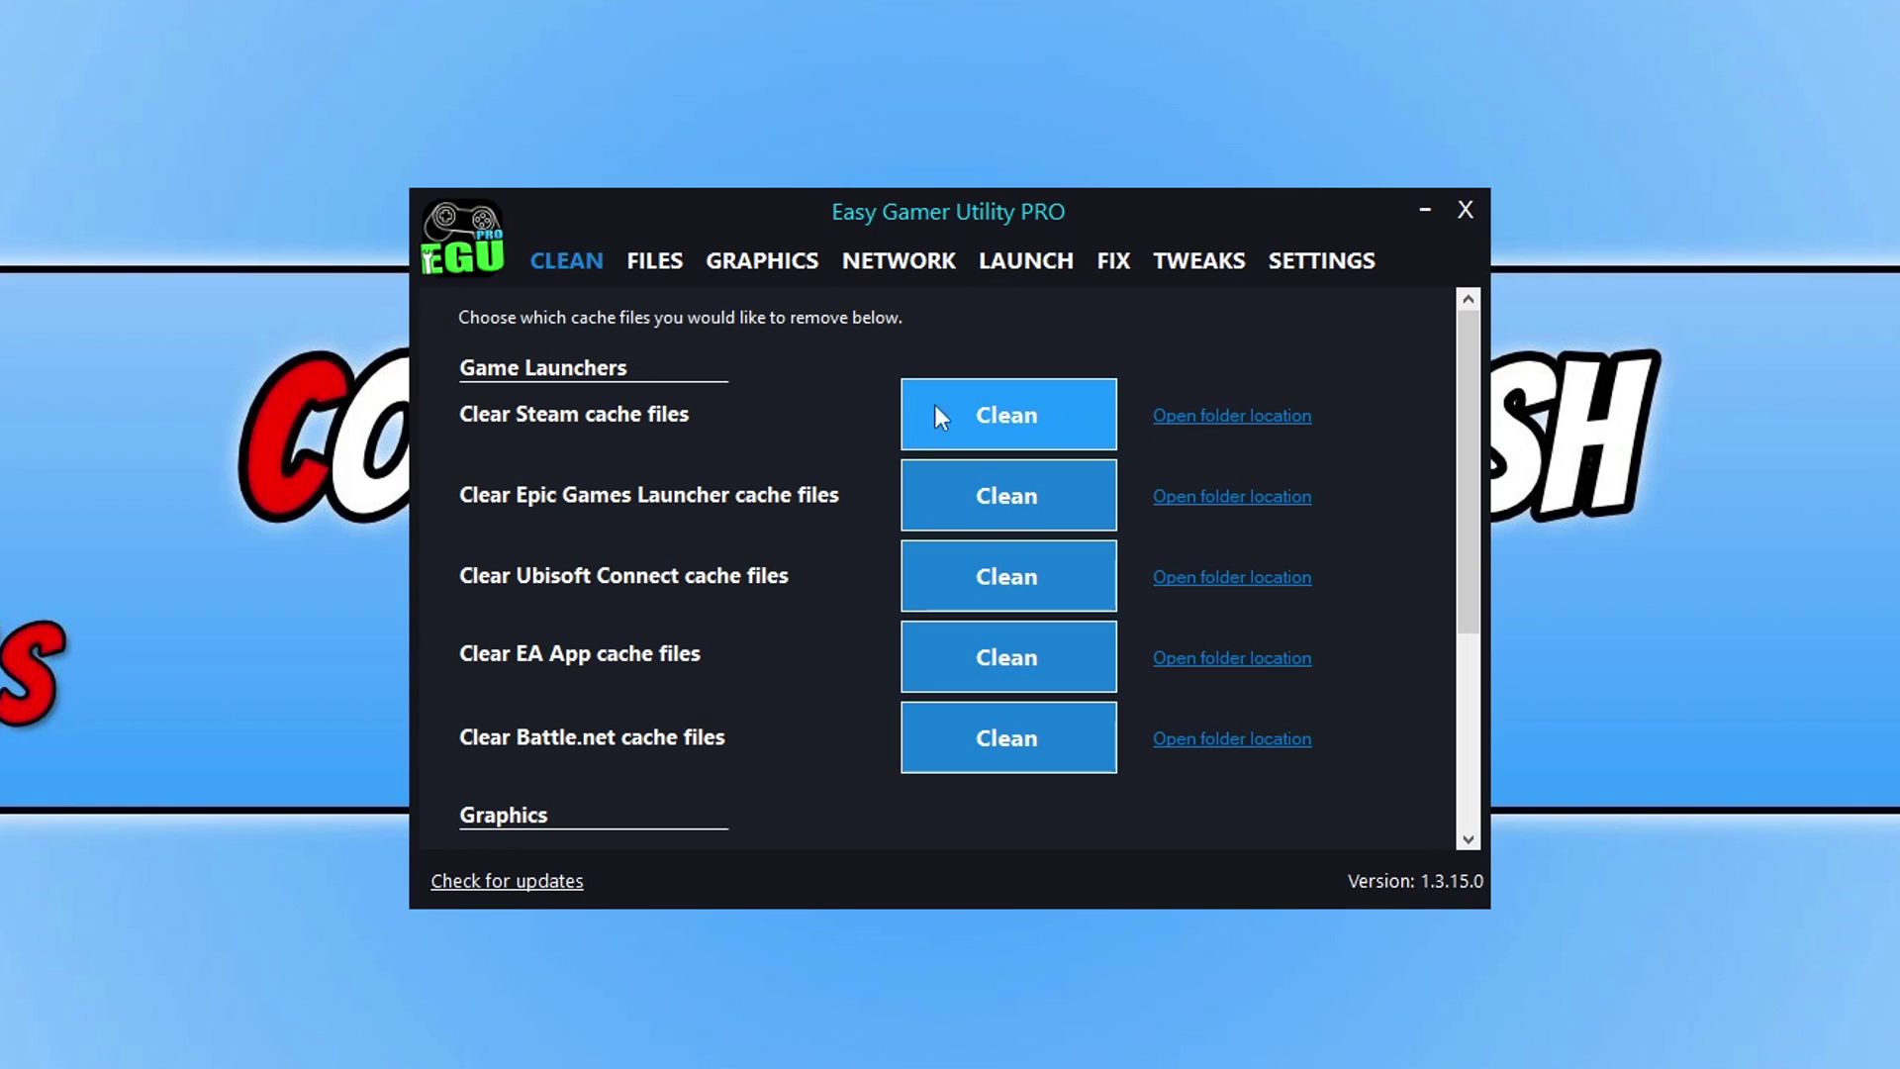
Clean the Steam cache files, confirm the deletion and close the log.
left_click(960, 414)
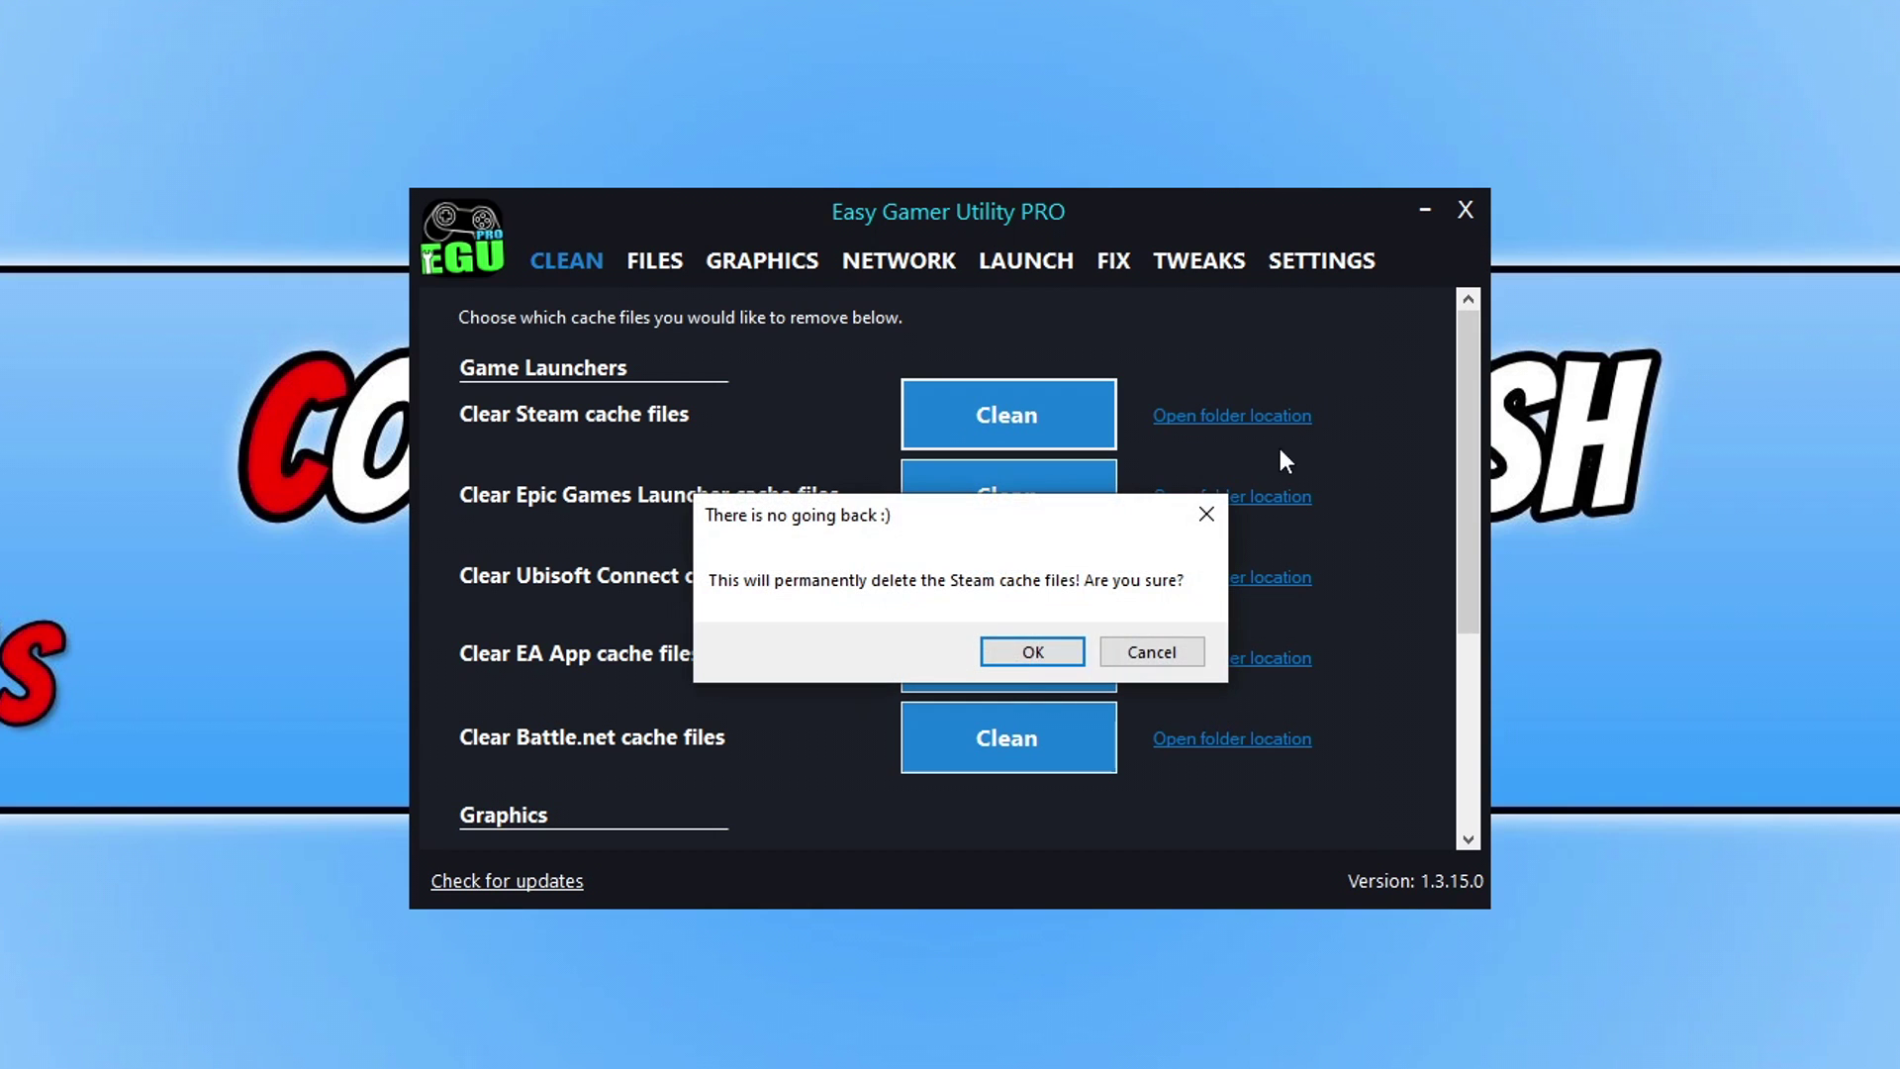
left_click(1032, 653)
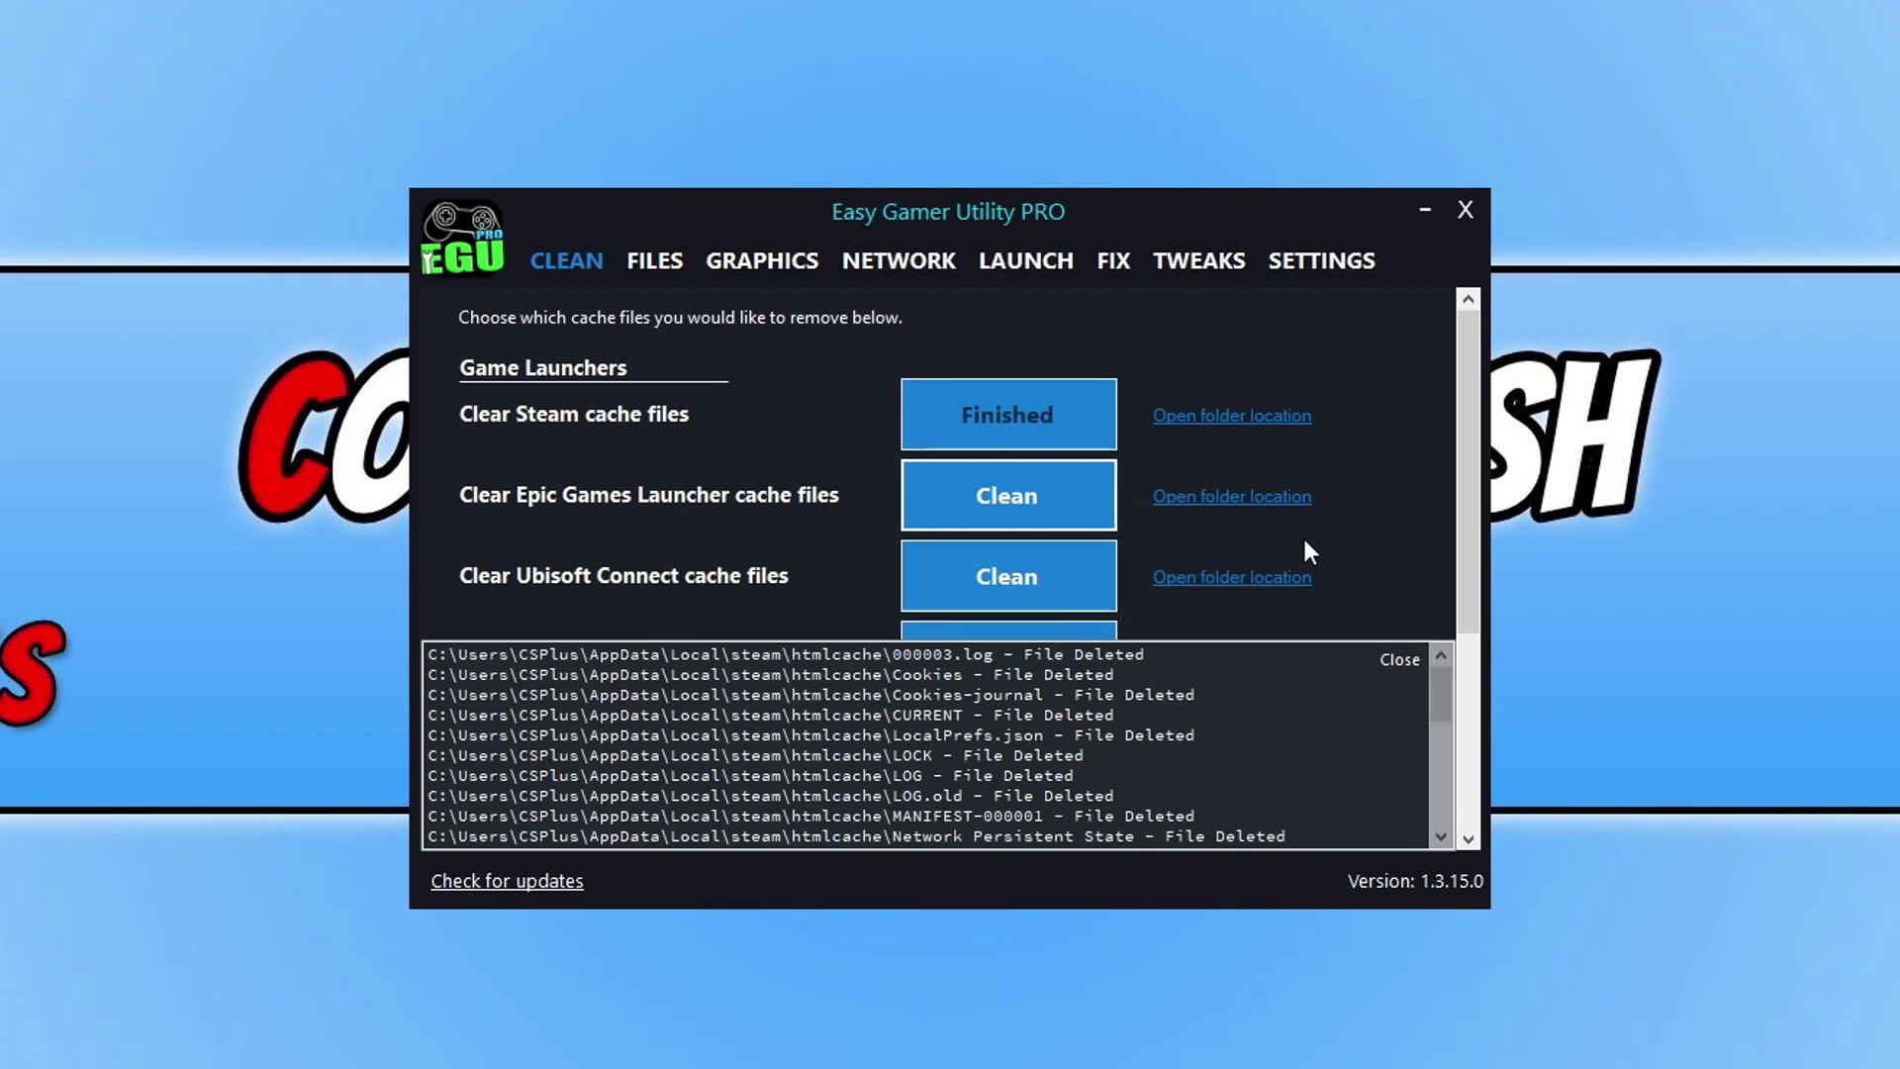
left_click(1397, 658)
left_click_drag(1469, 354, 1487, 560)
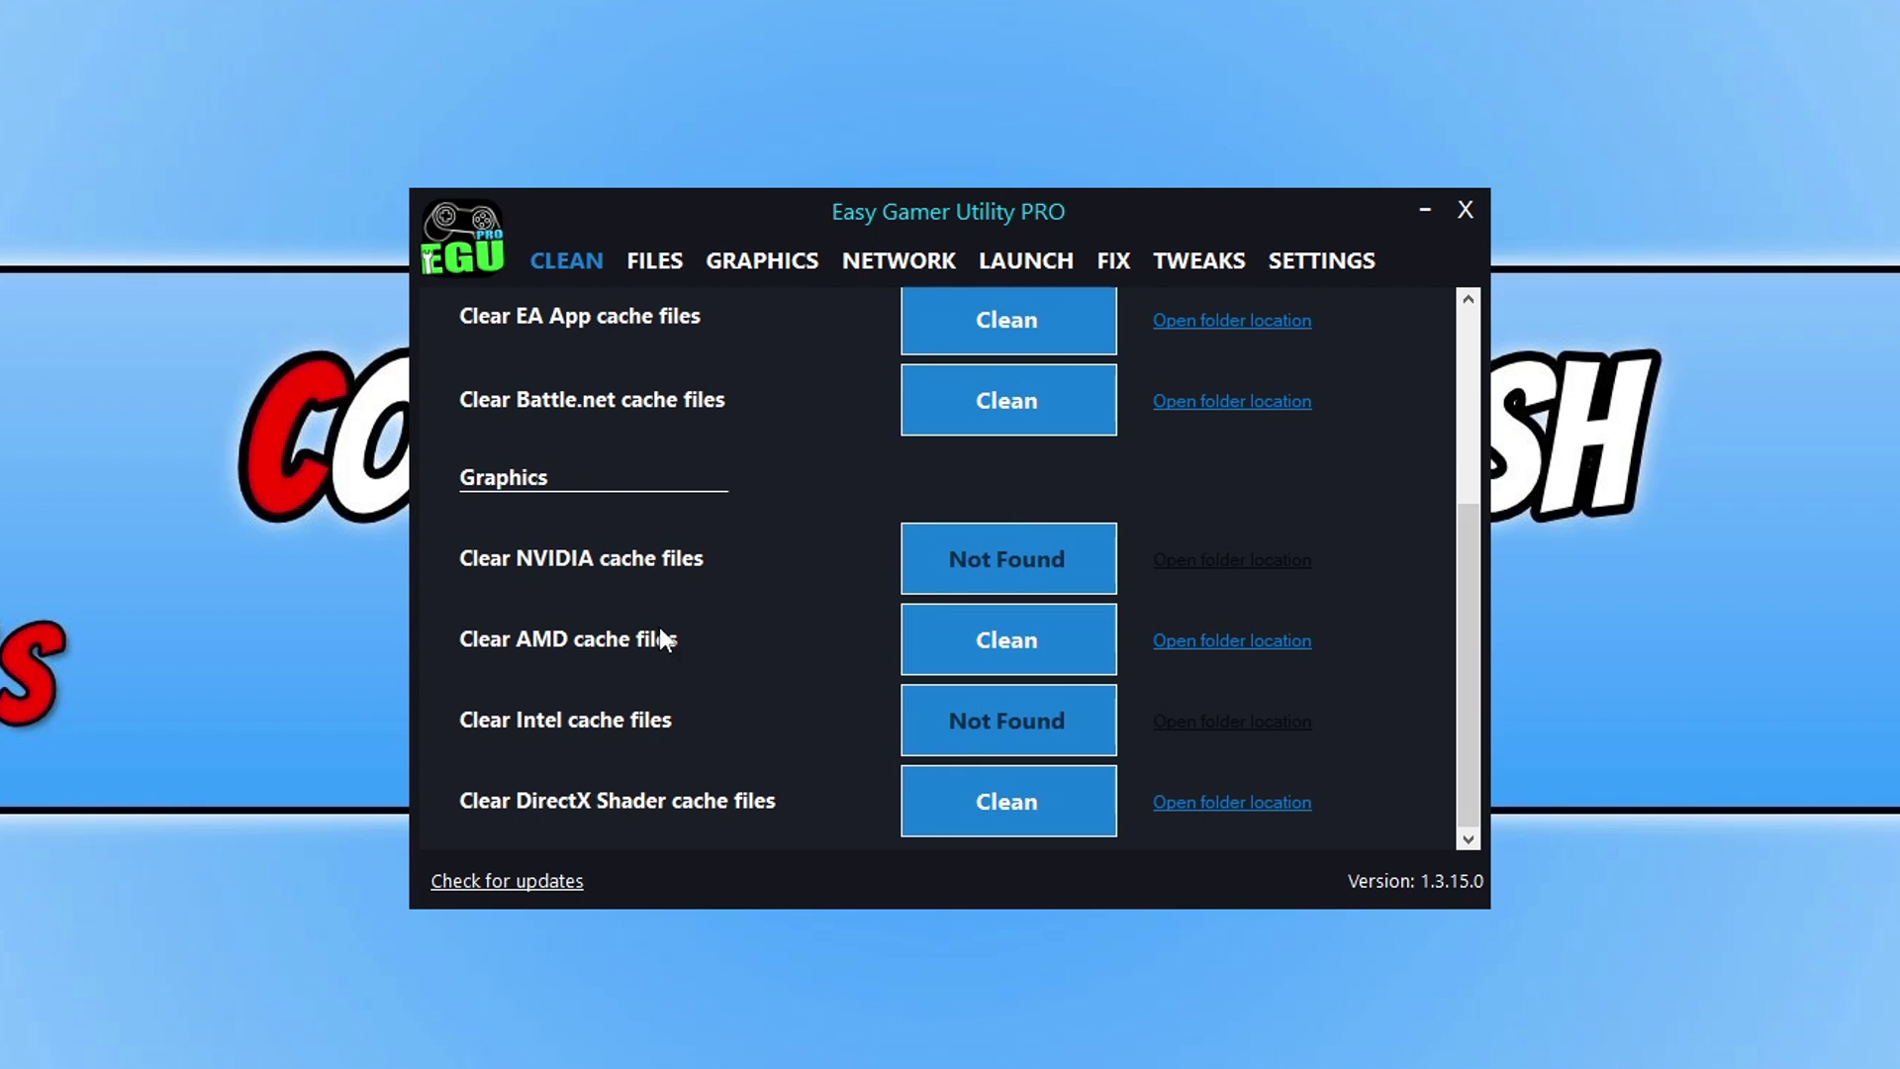
Clean the AMD cache files, confirm the deletion and close the log.
left_click(1036, 641)
left_click(1026, 648)
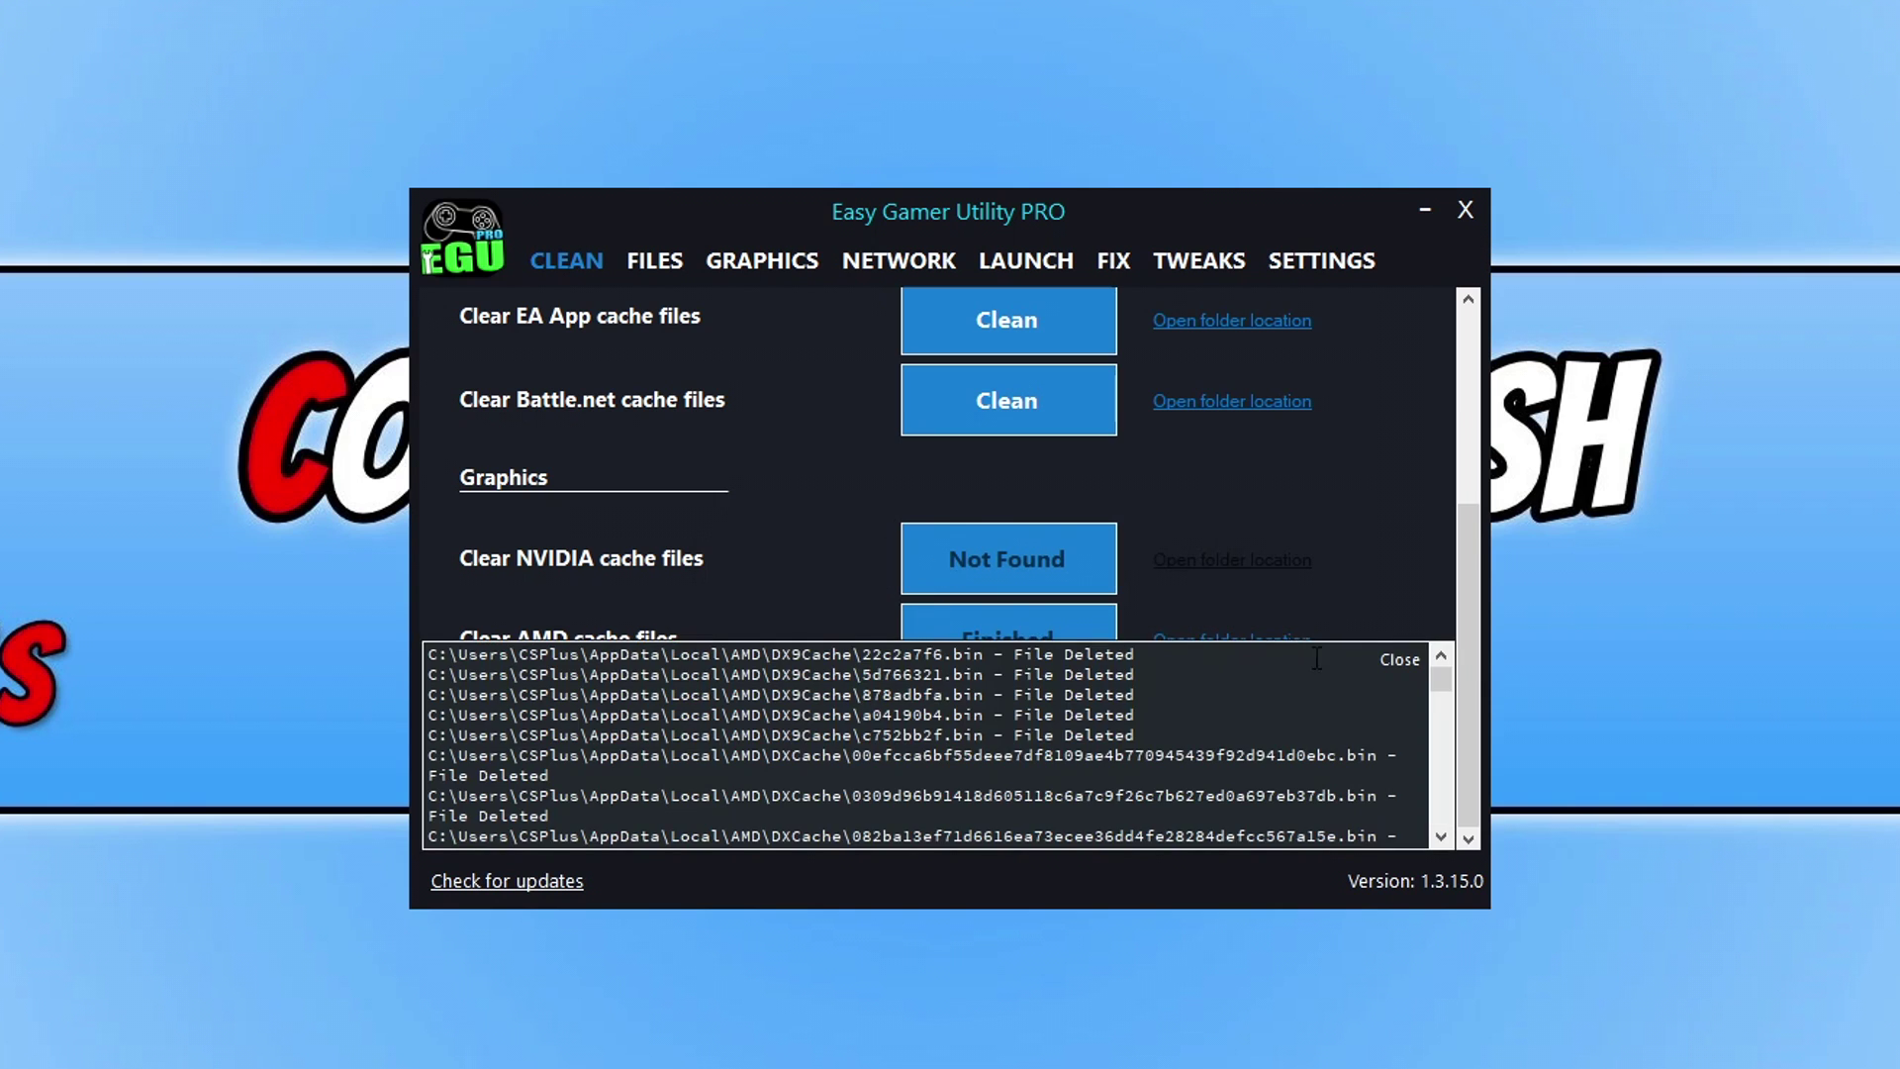
left_click(1399, 659)
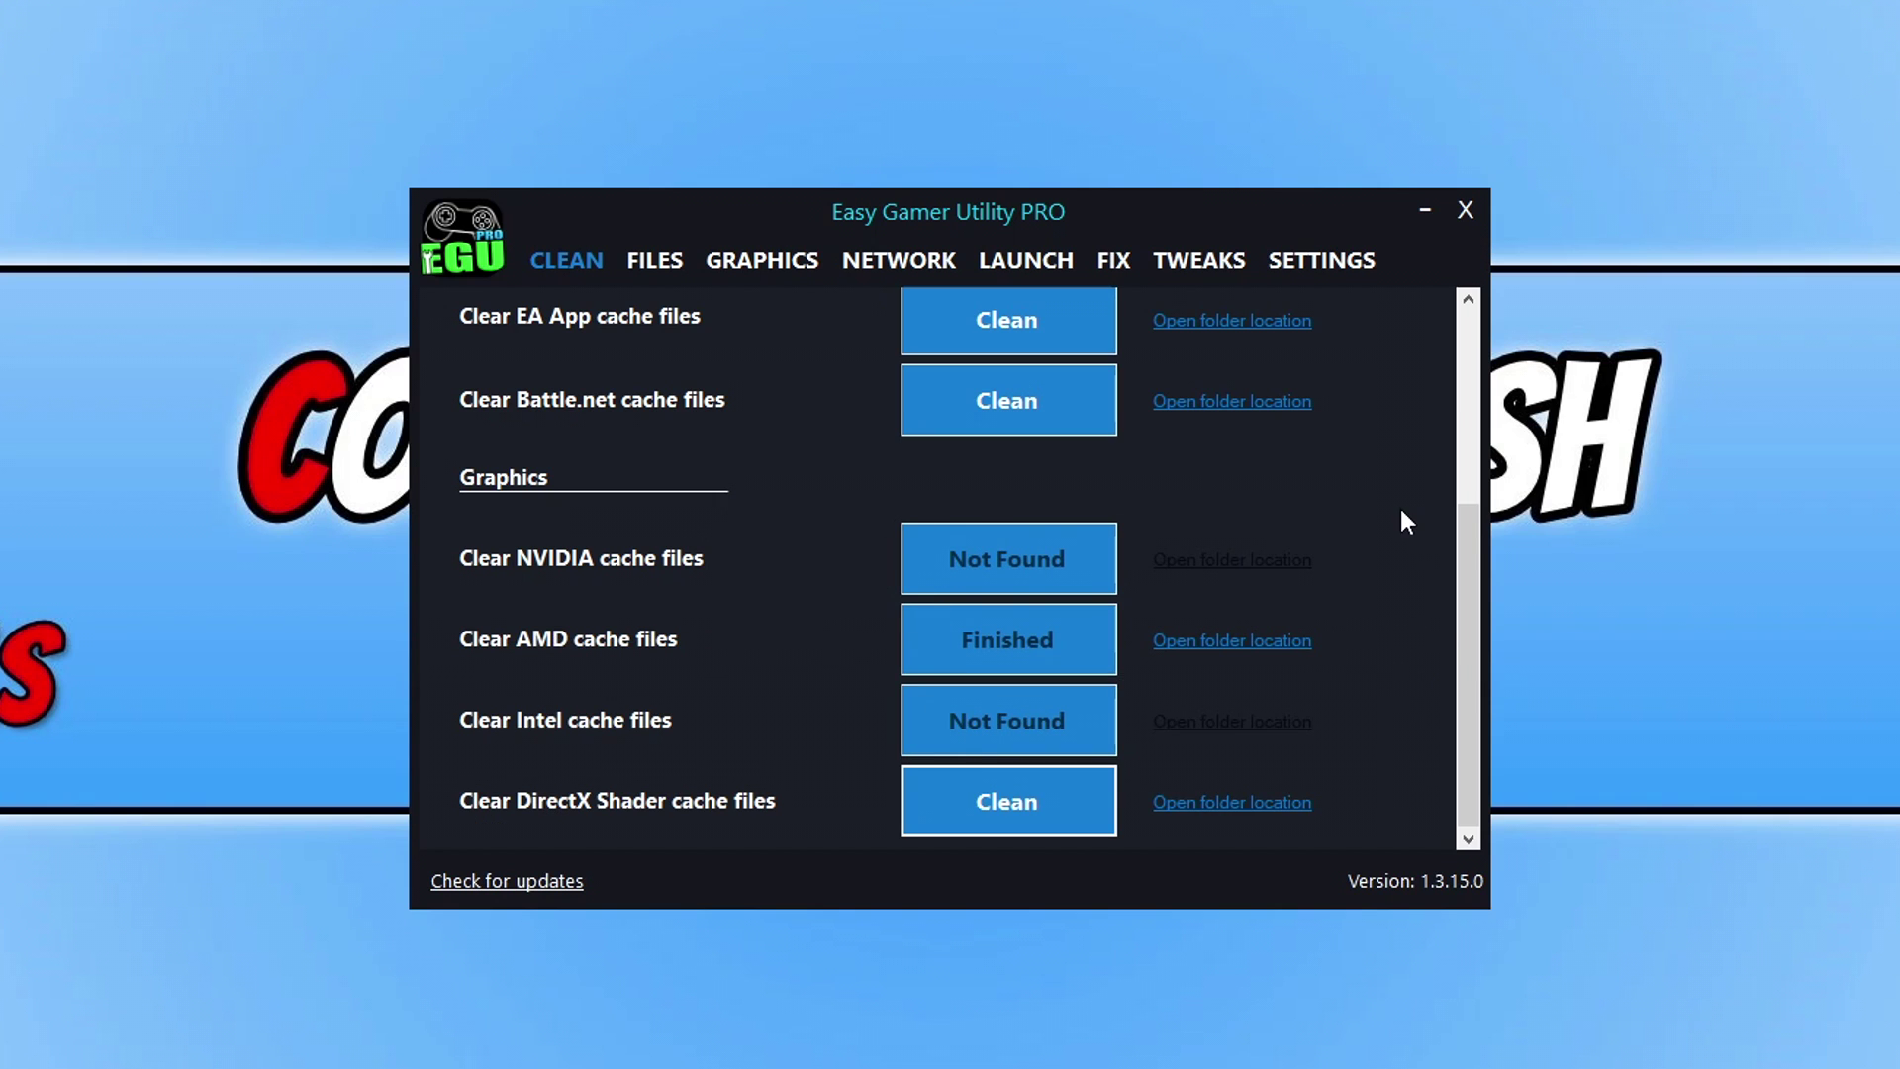
Clean the DirectX Shader cache files, confirm the deletion and close the log.
left_click(1020, 809)
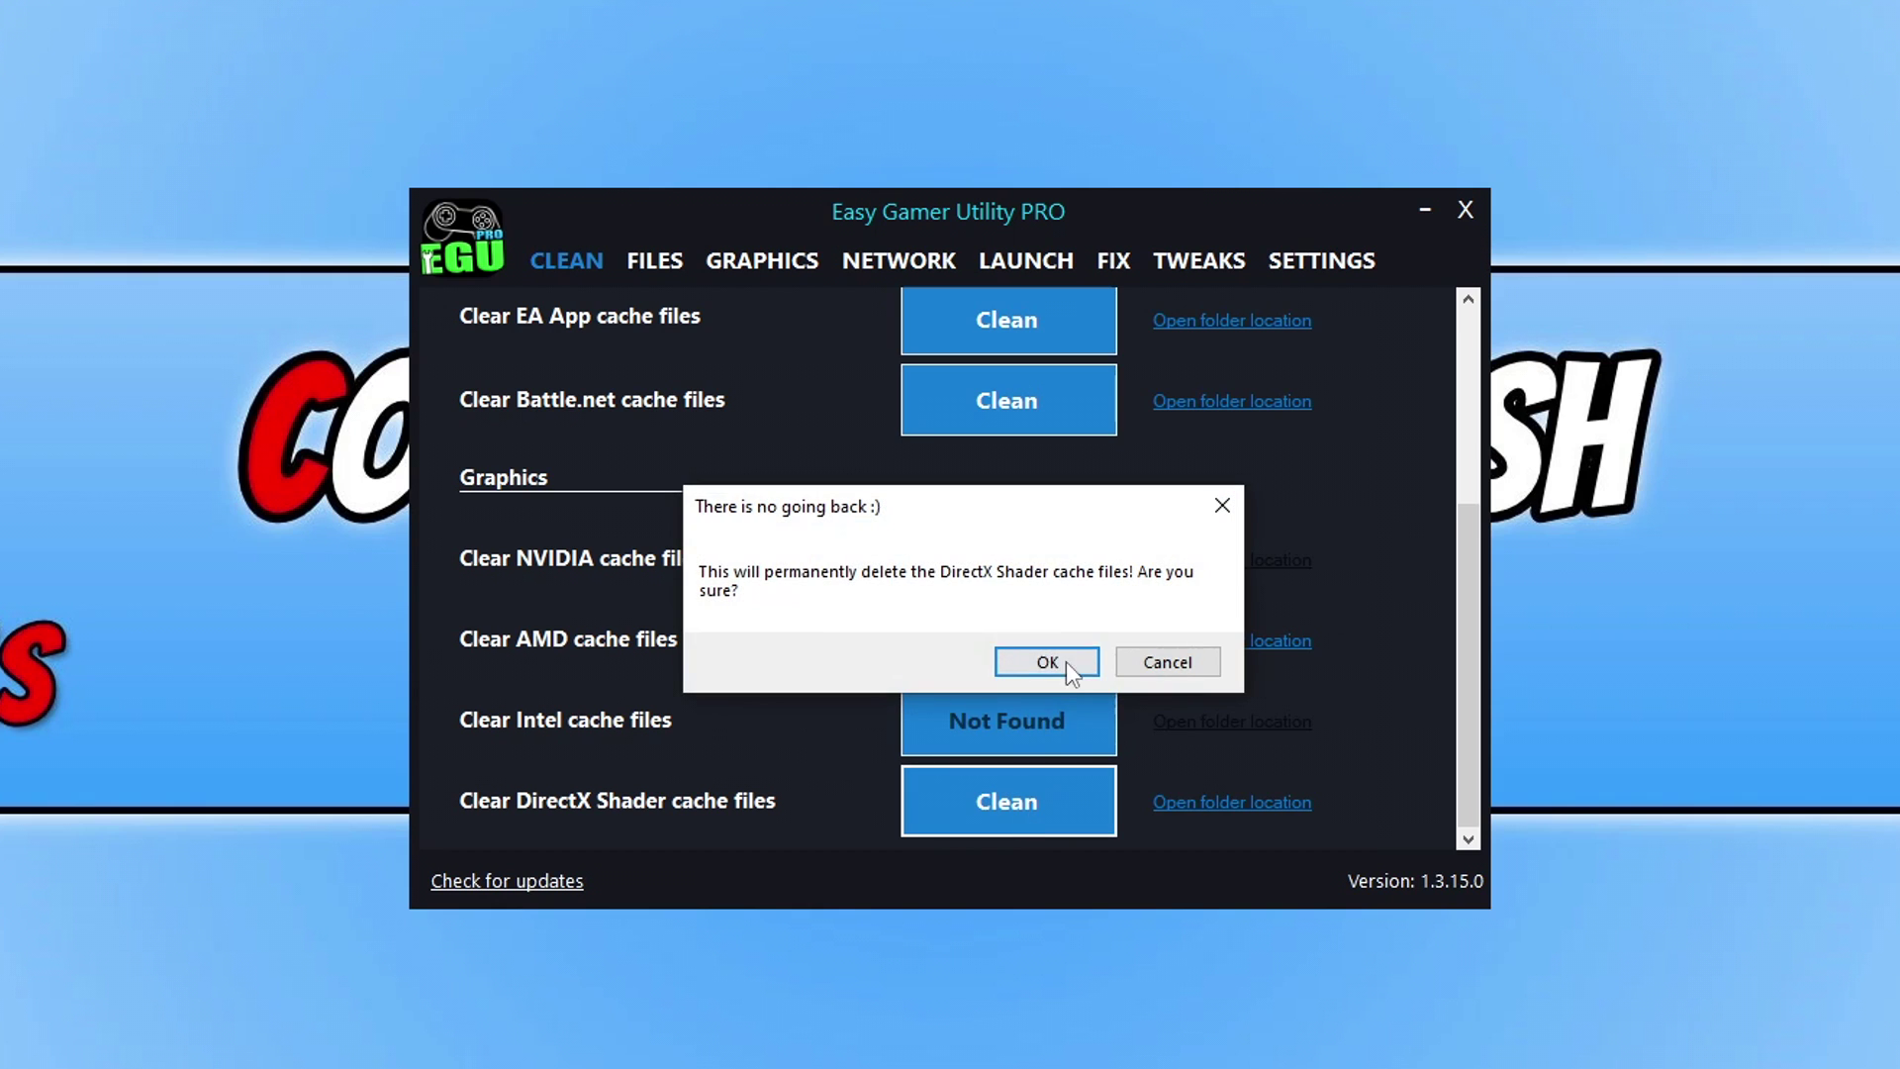
left_click(1059, 663)
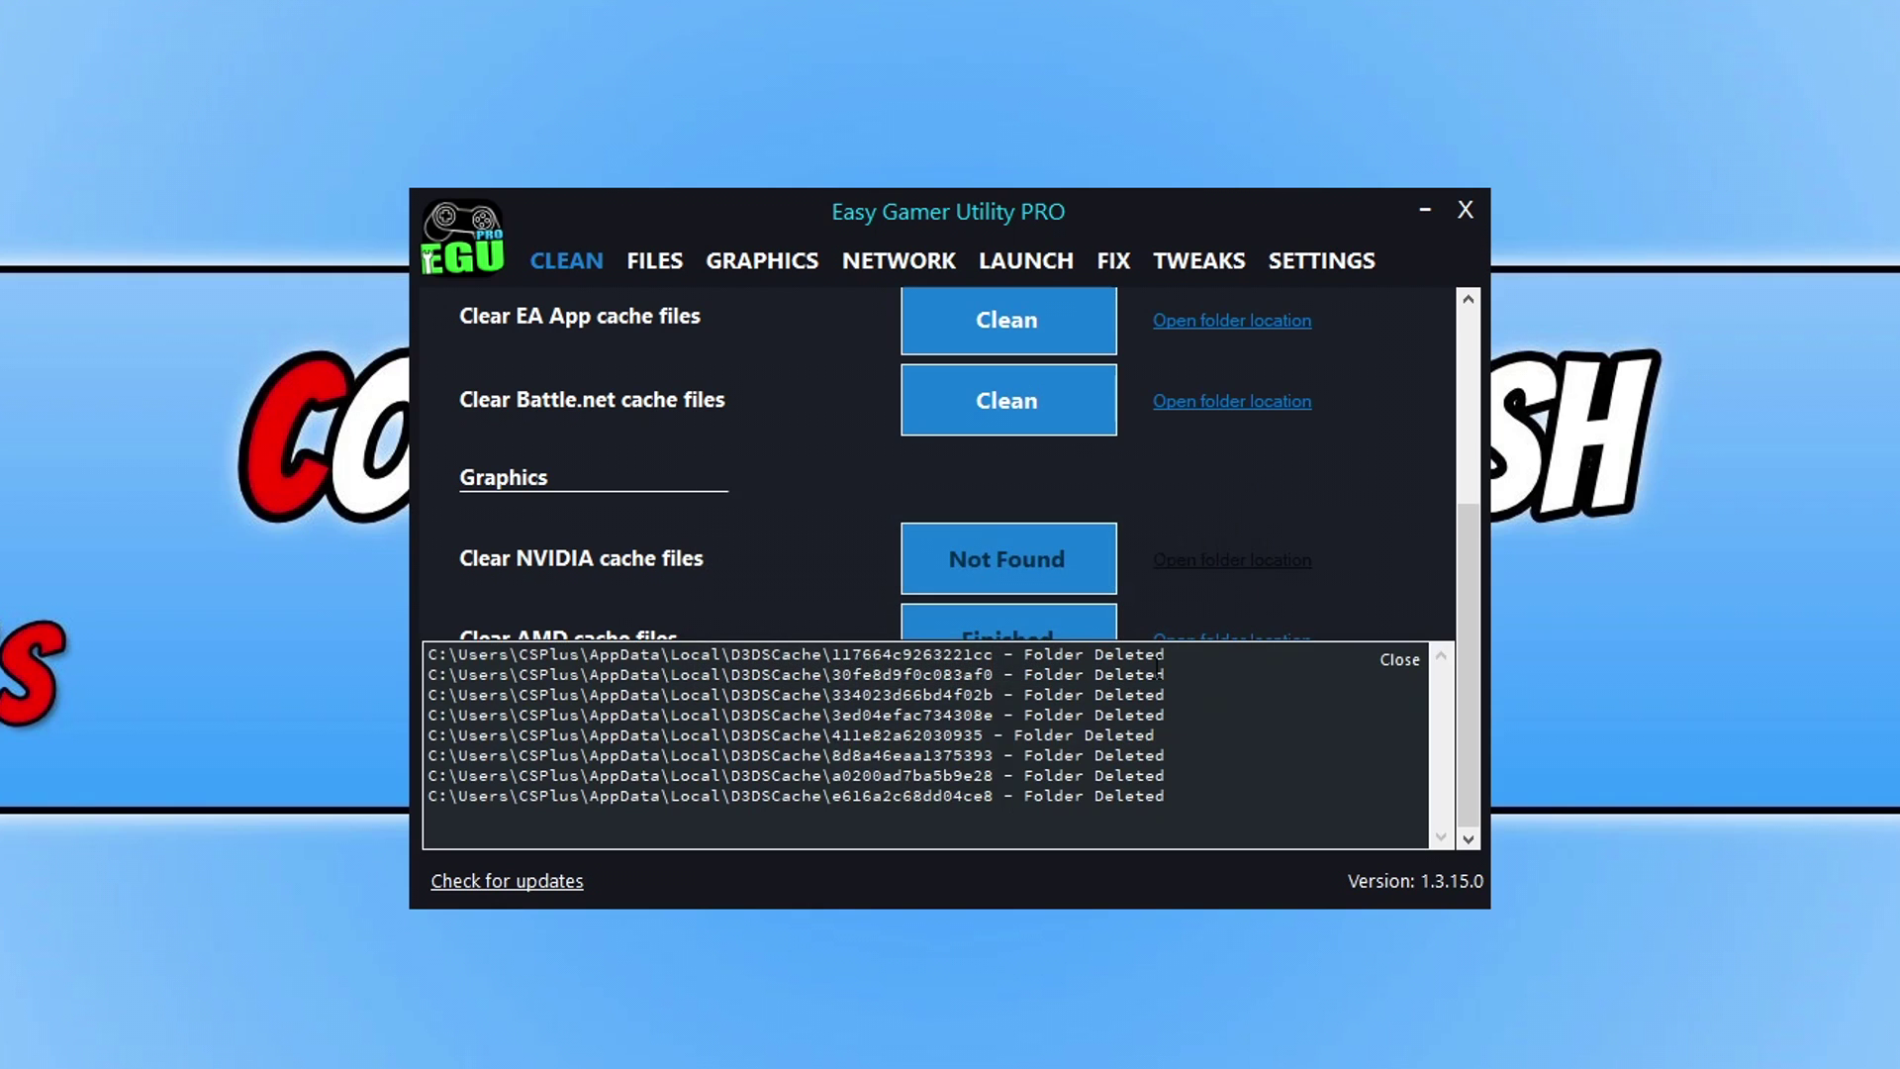
left_click(1397, 660)
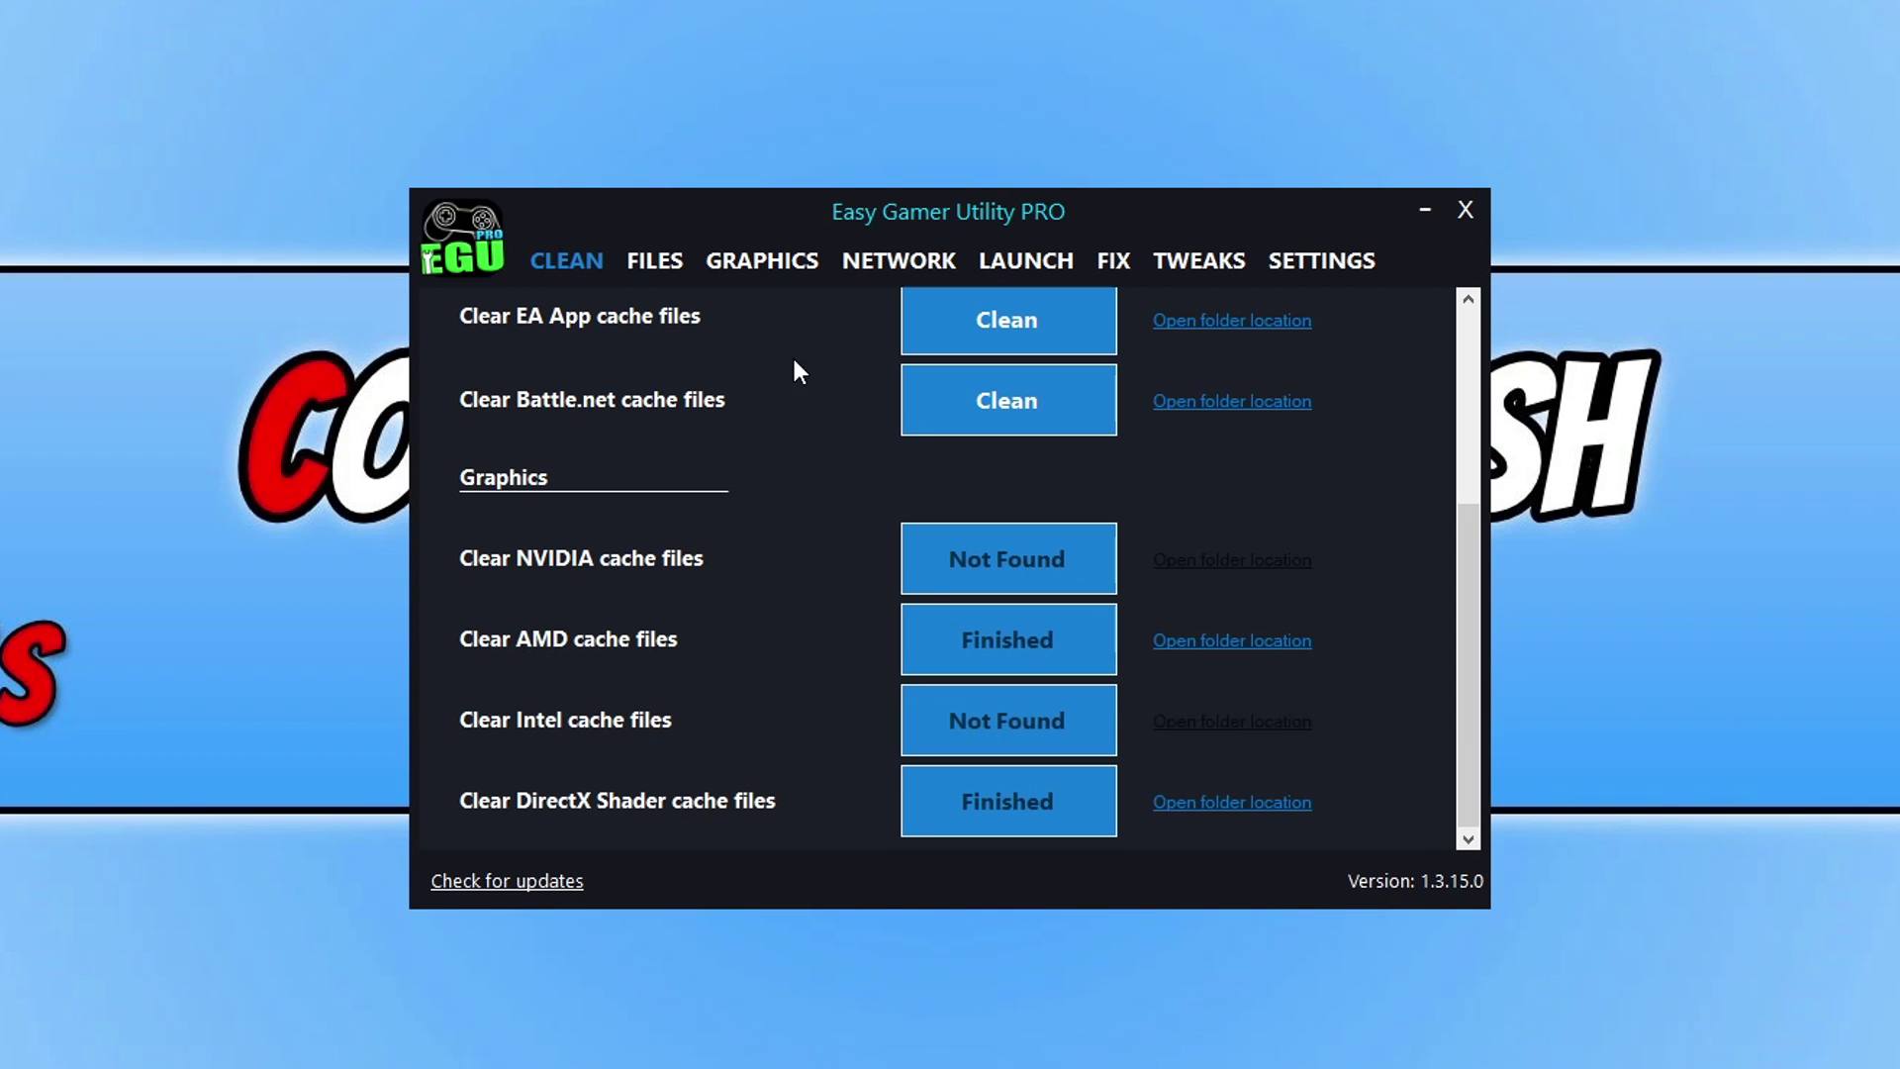
left_click(1116, 267)
Under Custom Game Fixing, browse to and select Polaris.exe in the TEKKEN 8 Playtest folder.
left_click_drag(1471, 353, 1500, 629)
left_click(1300, 614)
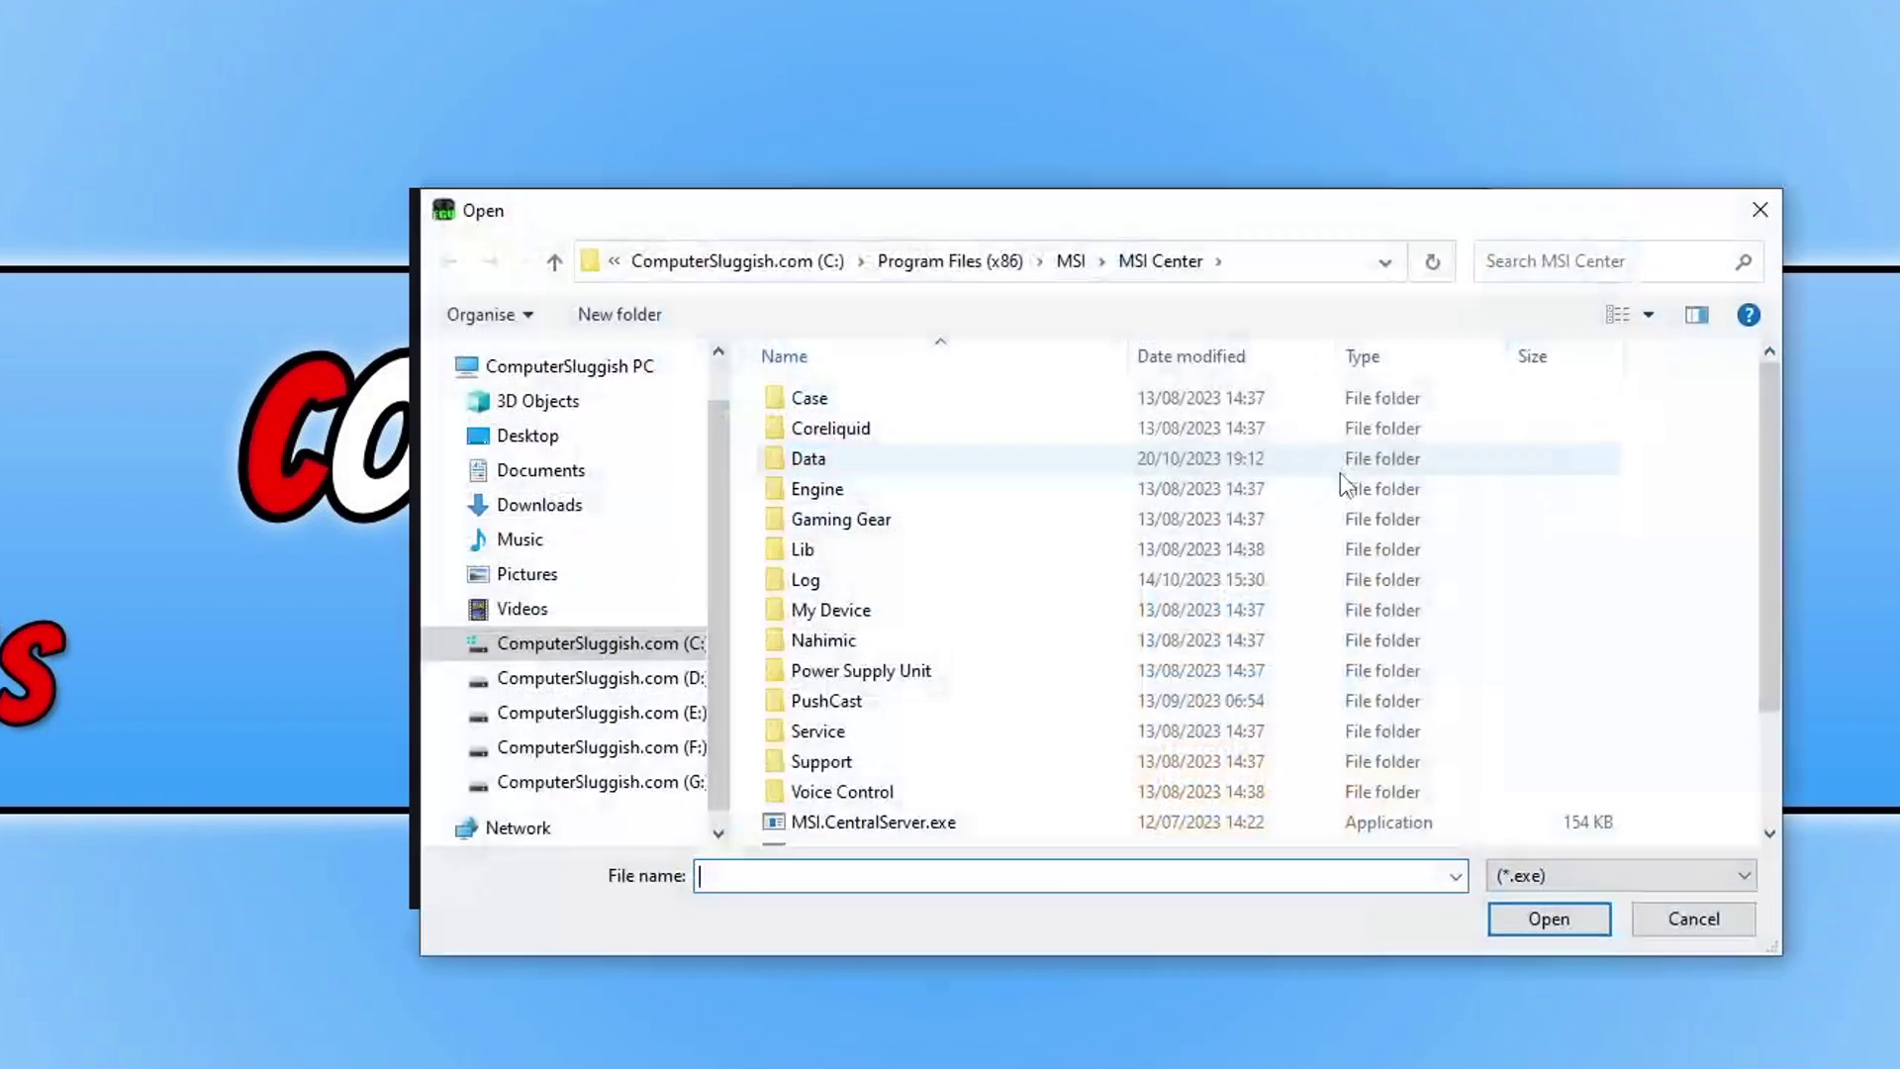
left_click_drag(1110, 208, 938, 191)
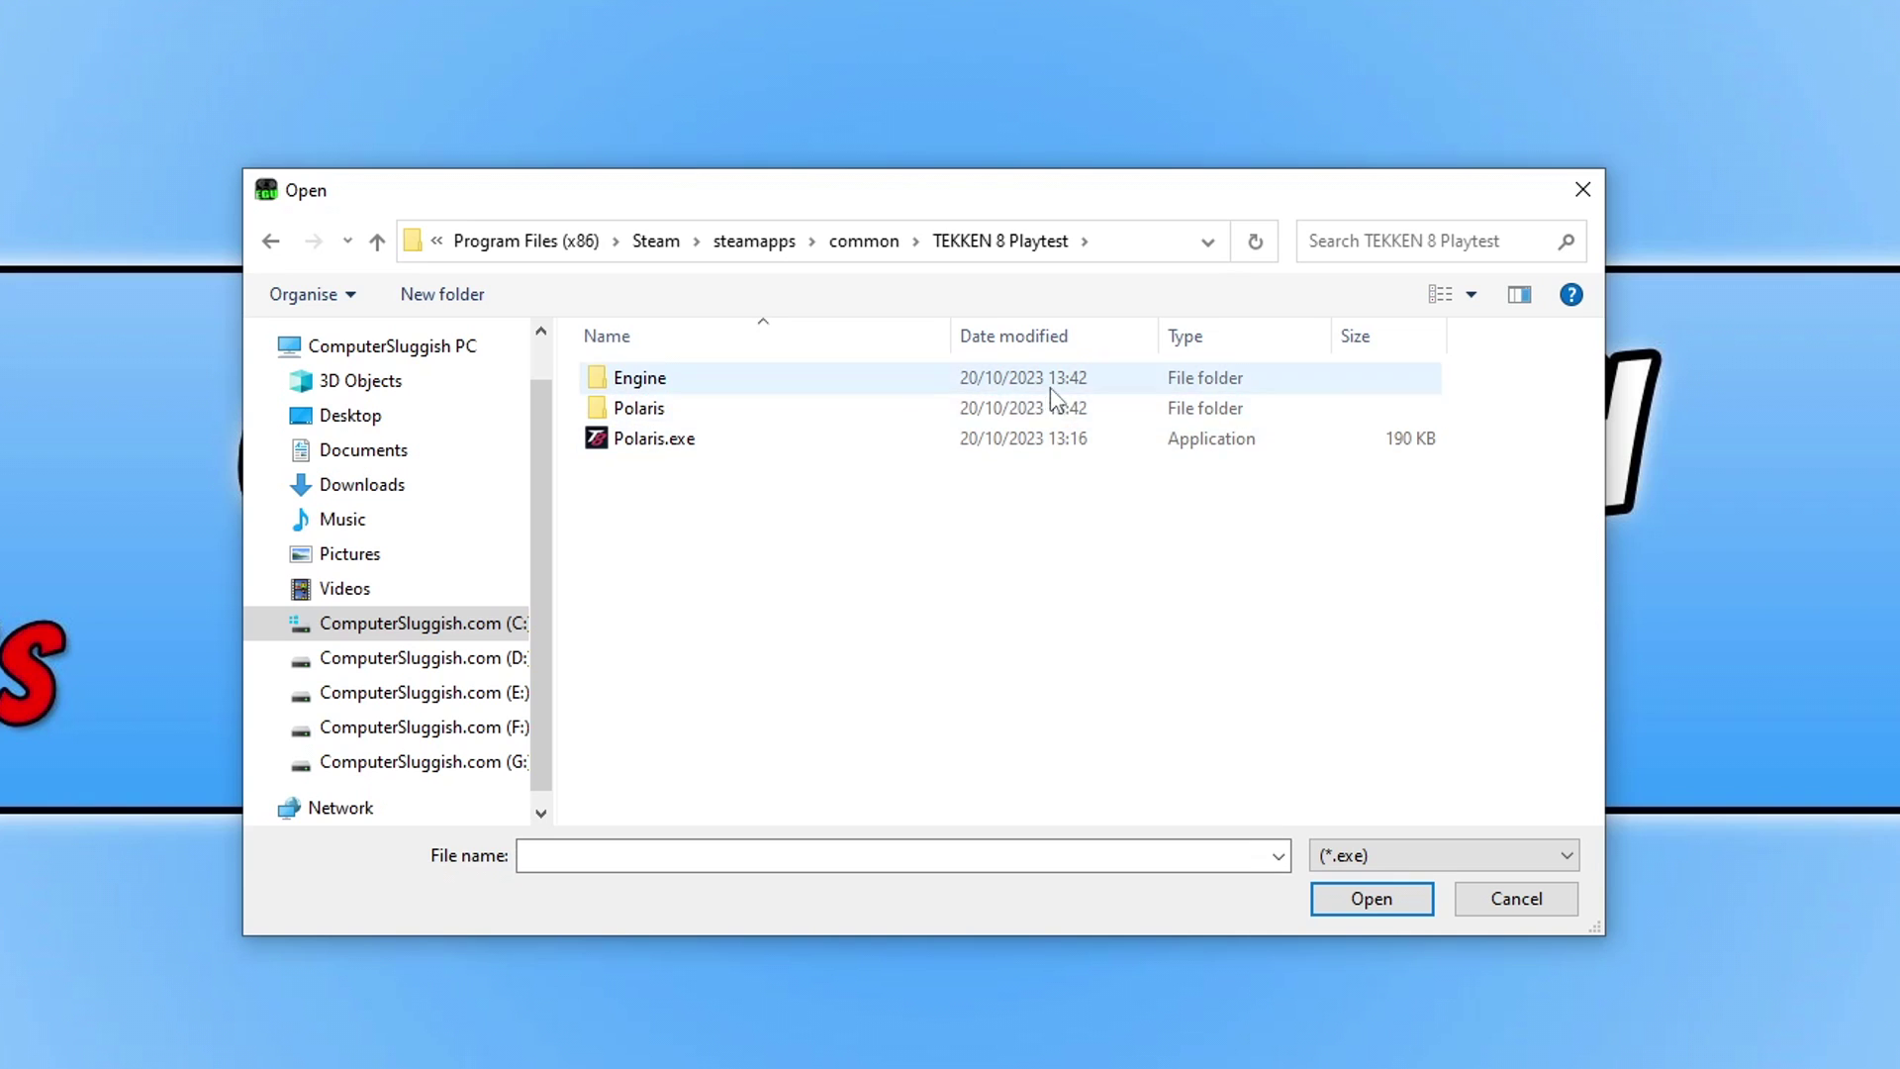
left_click(704, 447)
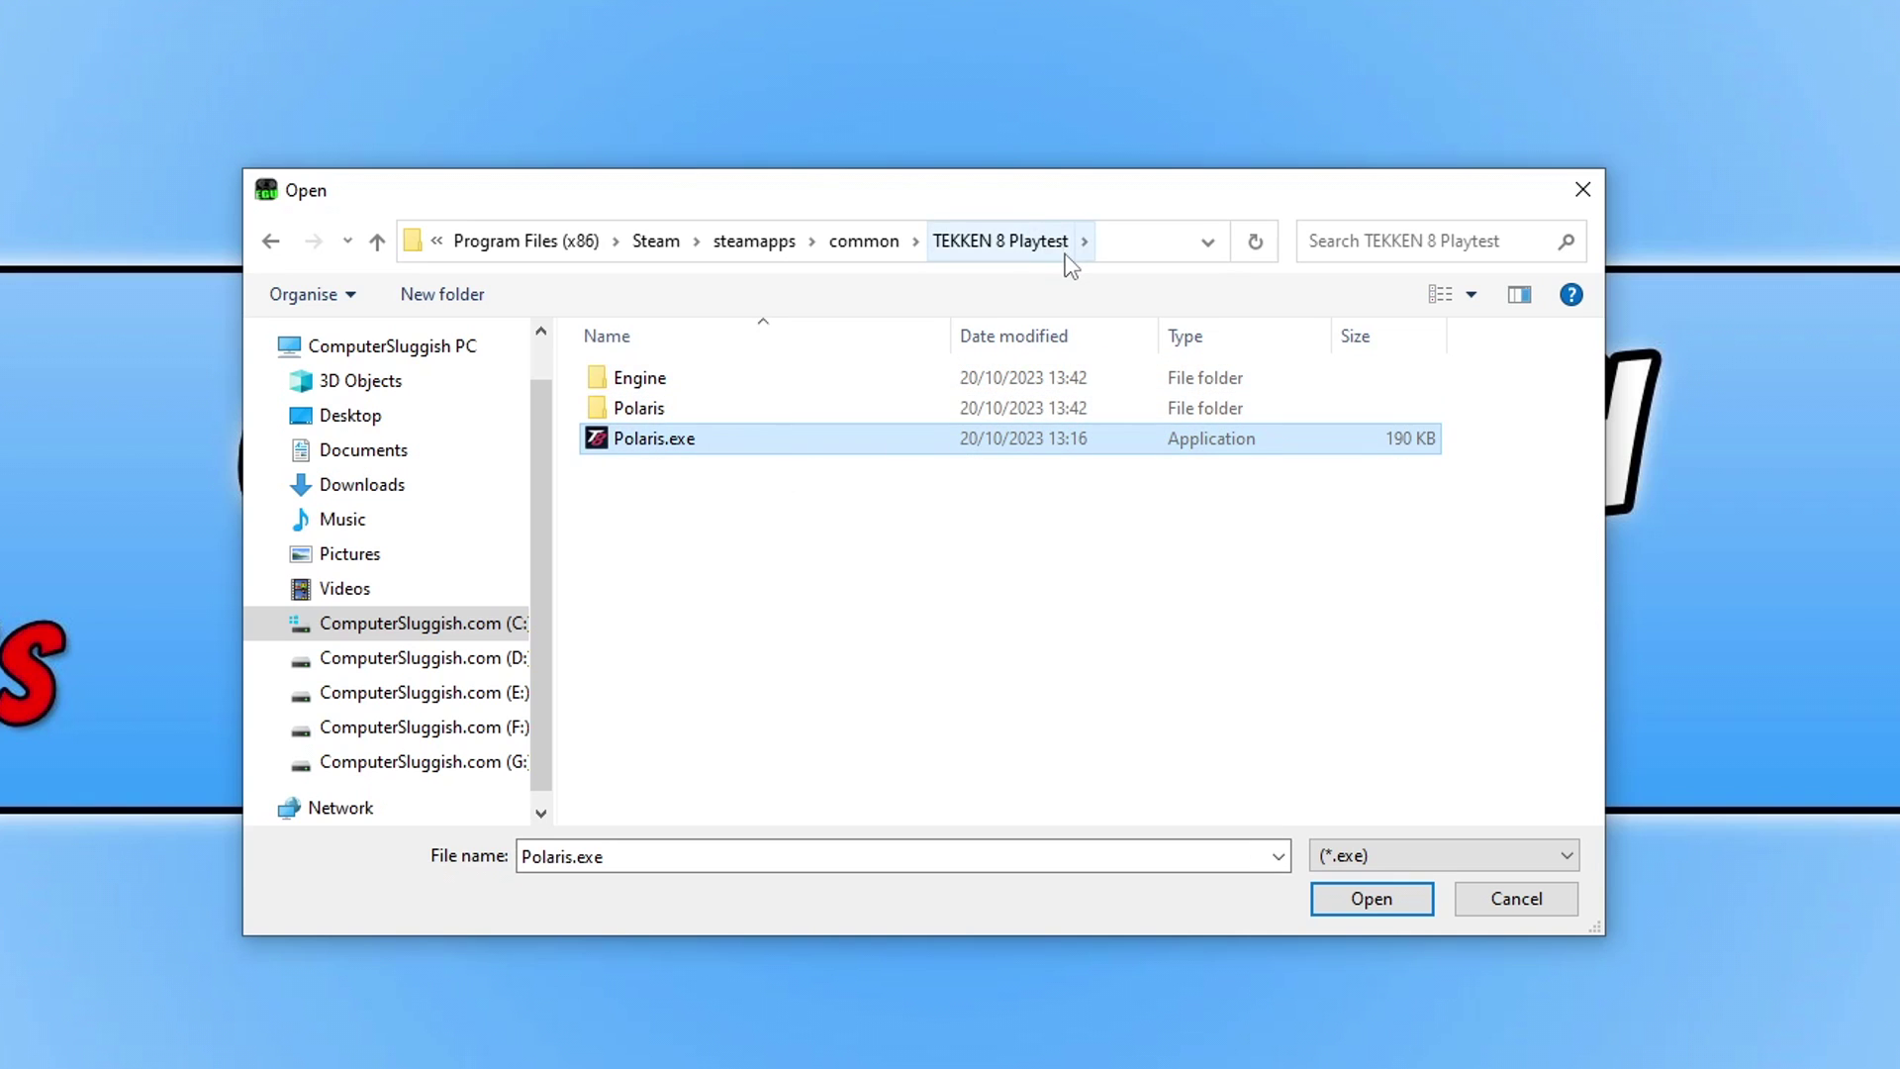
left_click(1364, 901)
Choose Steam as the launcher, run Attempt Fix on Polaris.exe, then close the Error Log.
left_click(1119, 687)
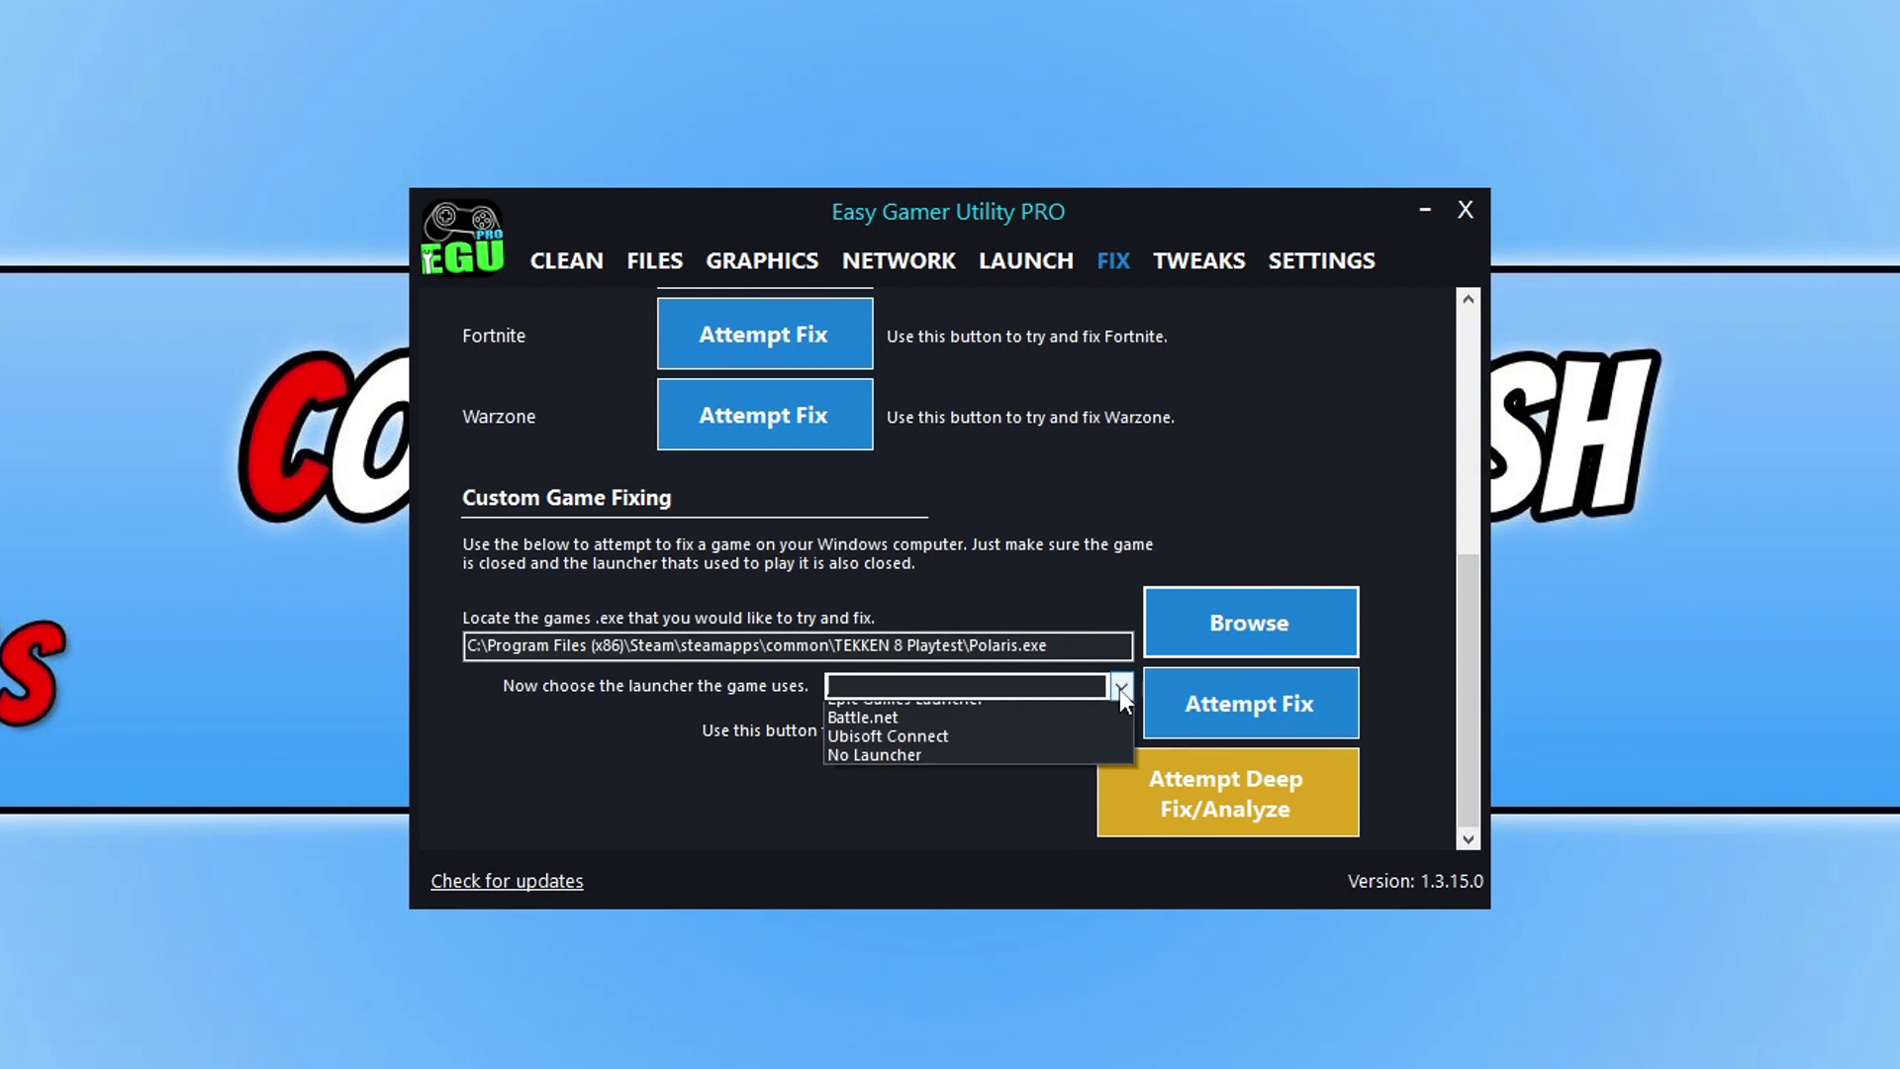
left_click(898, 720)
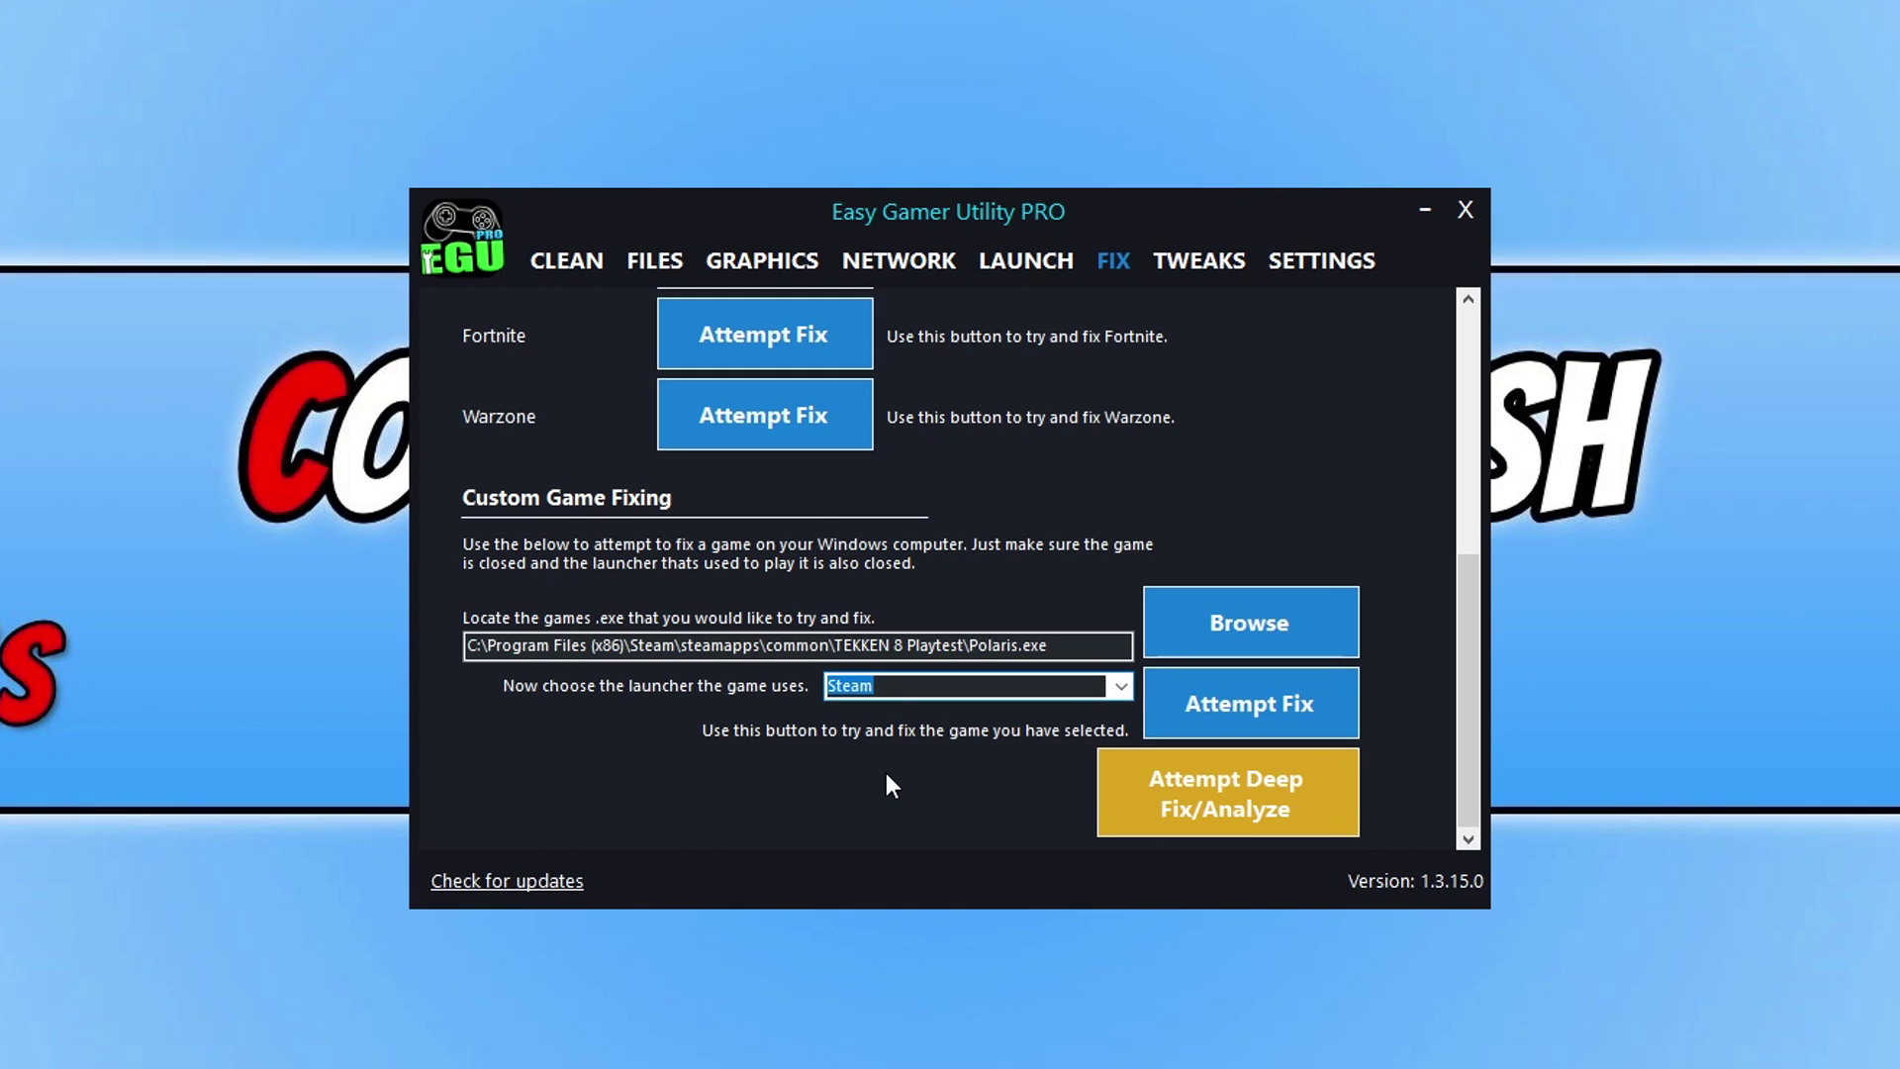
left_click(1249, 723)
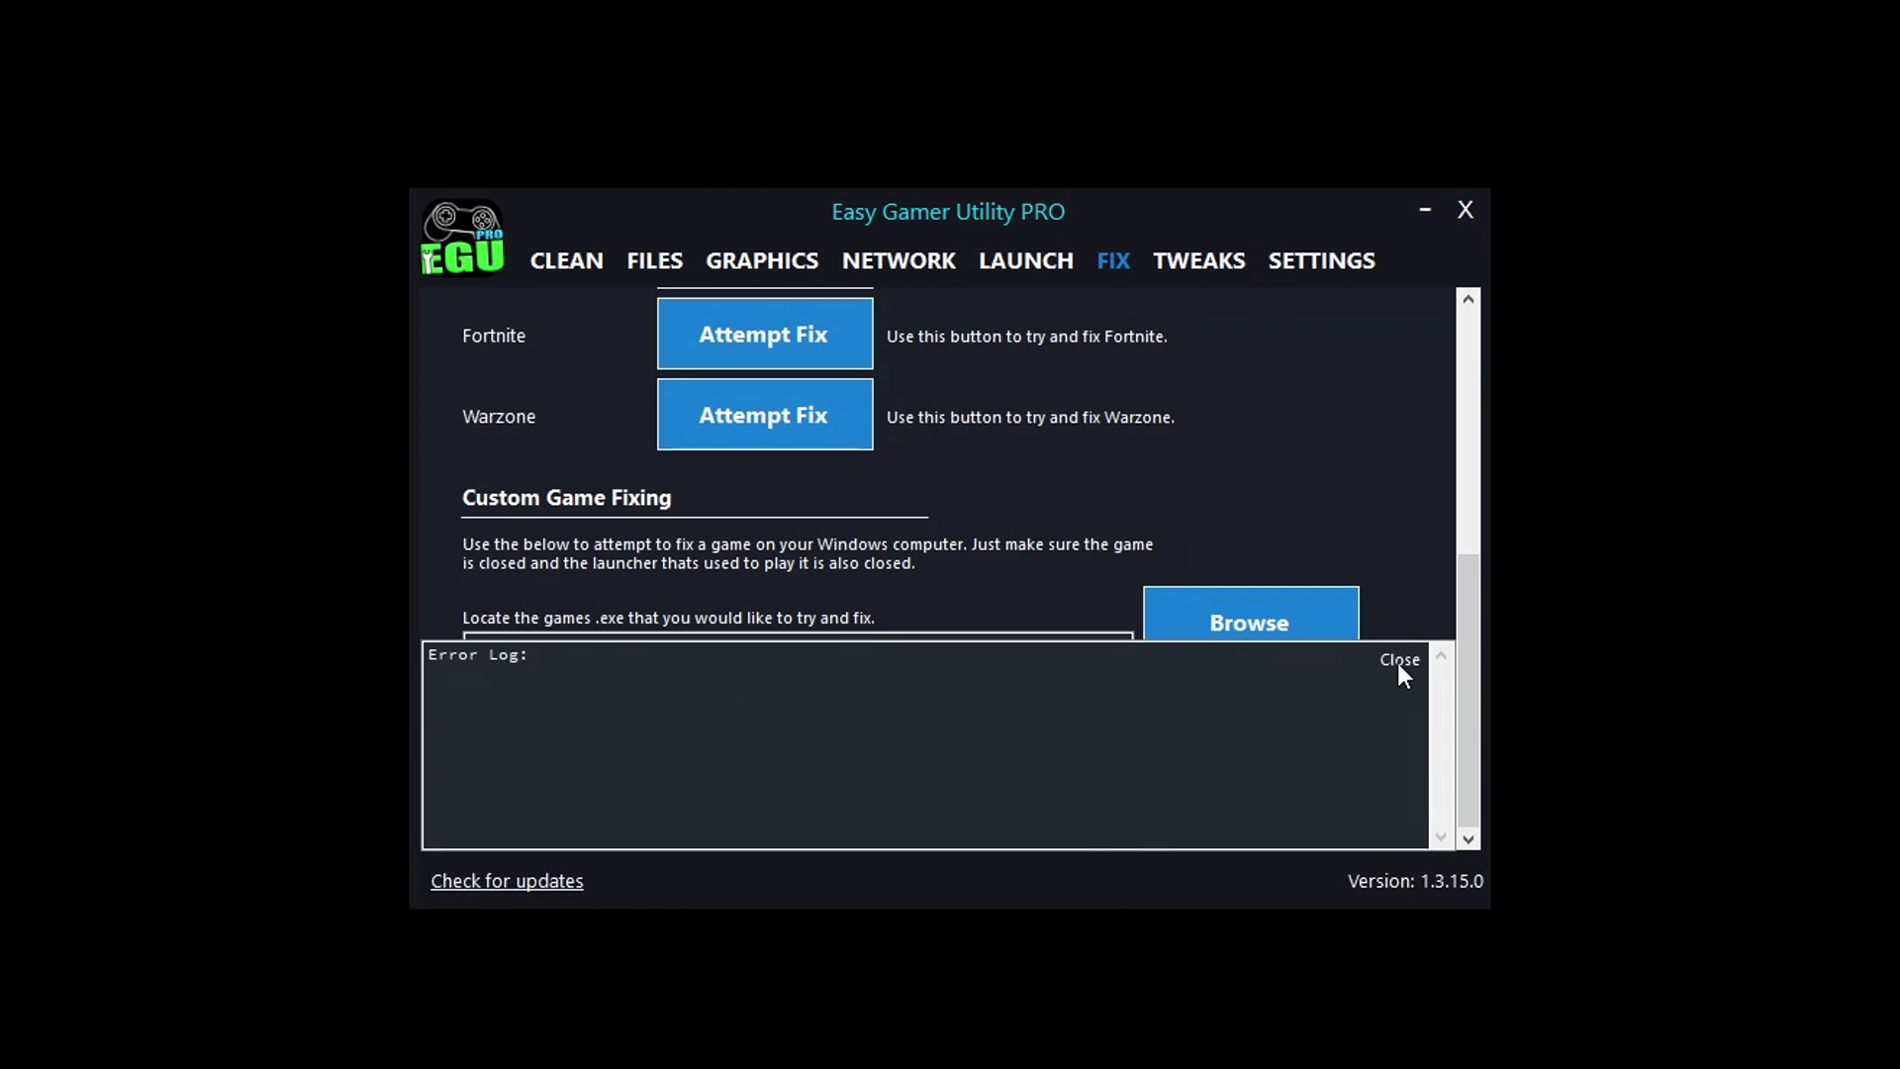
left_click(1398, 661)
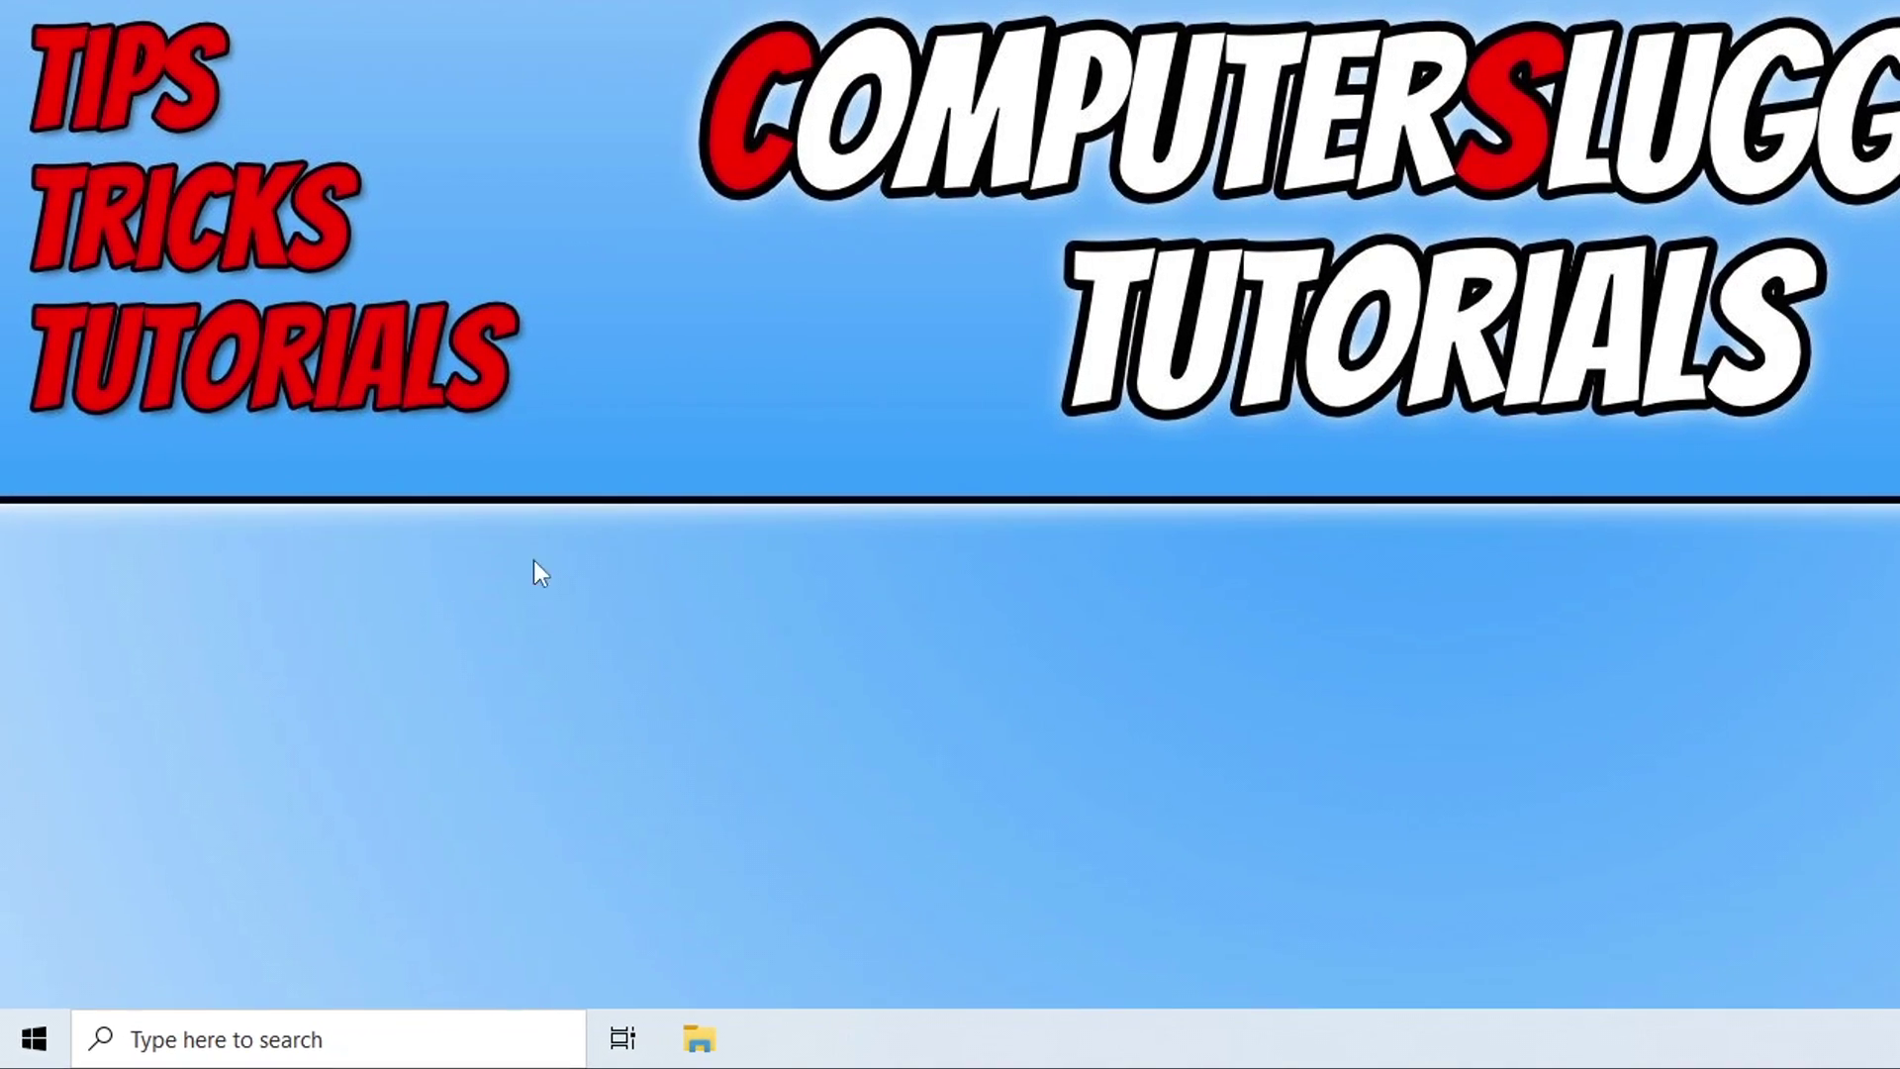
Open Settings from the Start quick menu and go to Update & Security to check for updates.
right_click(10, 1047)
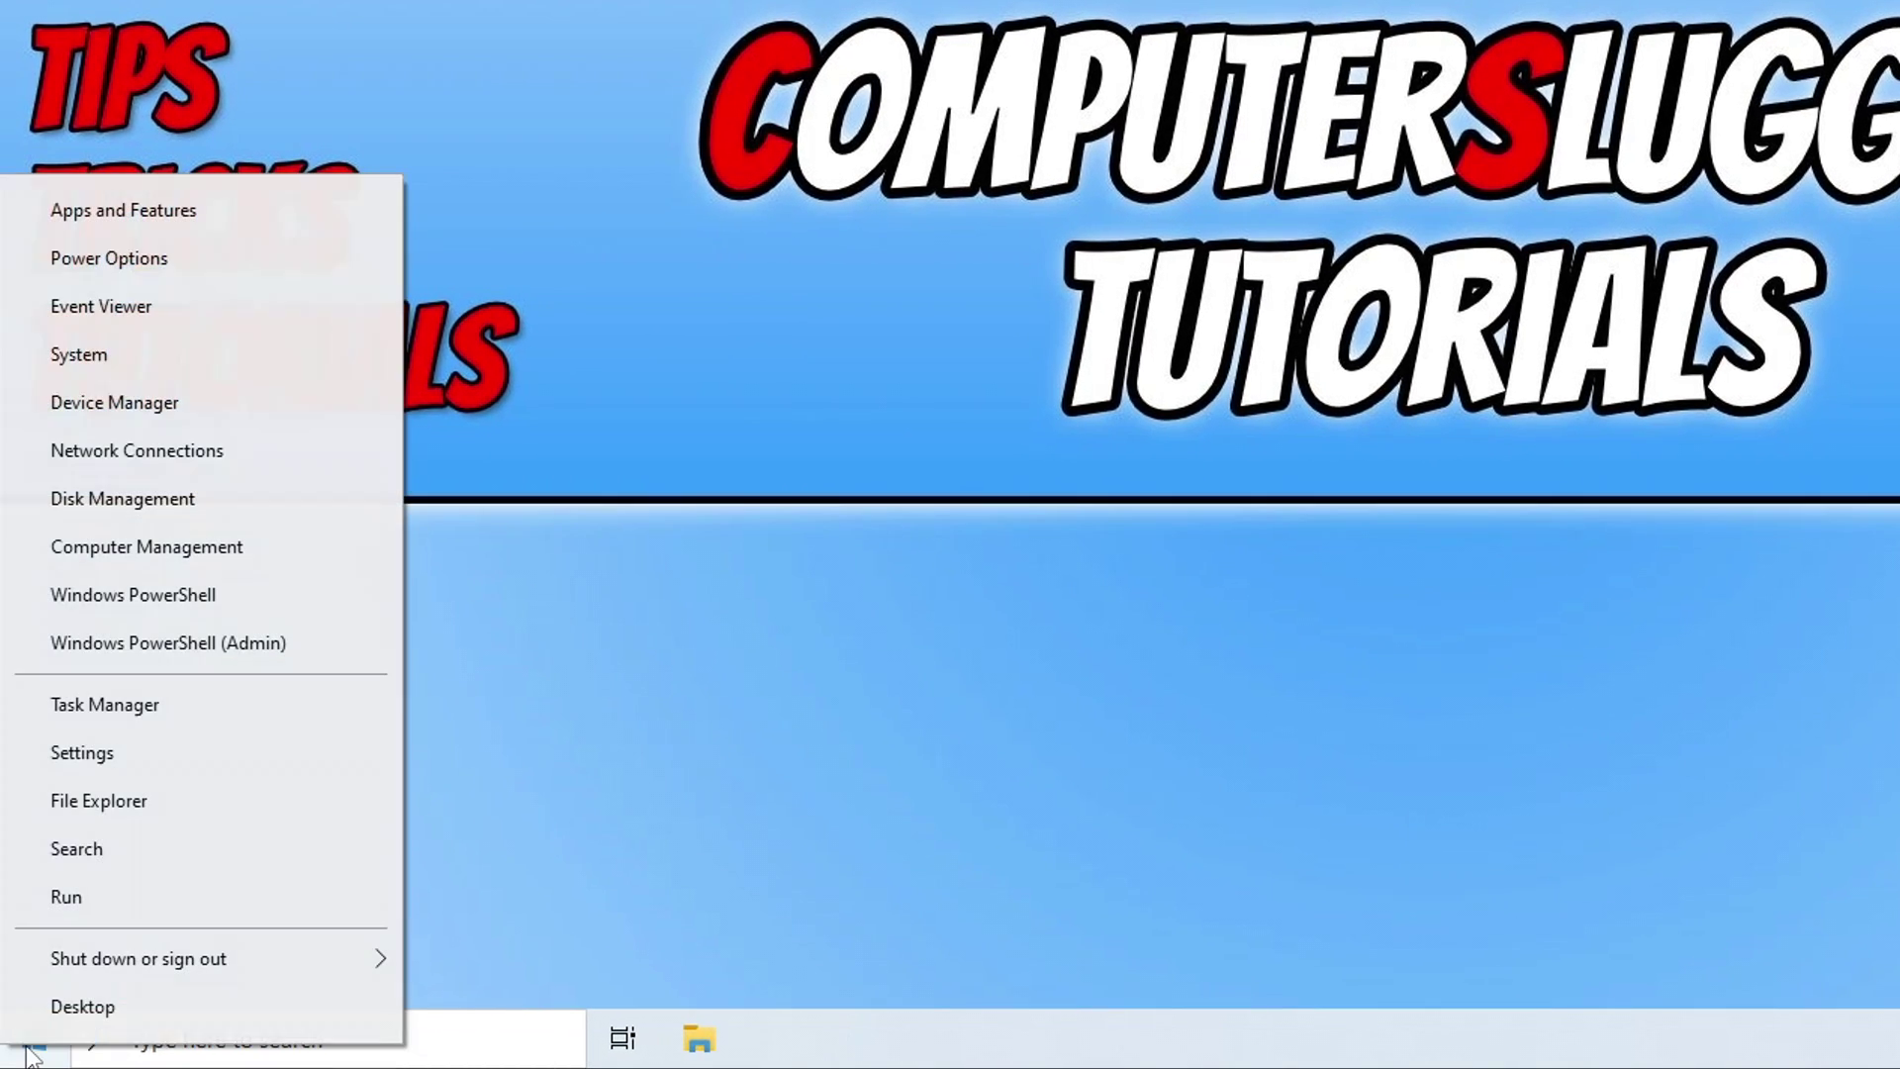
left_click(217, 764)
left_click(604, 839)
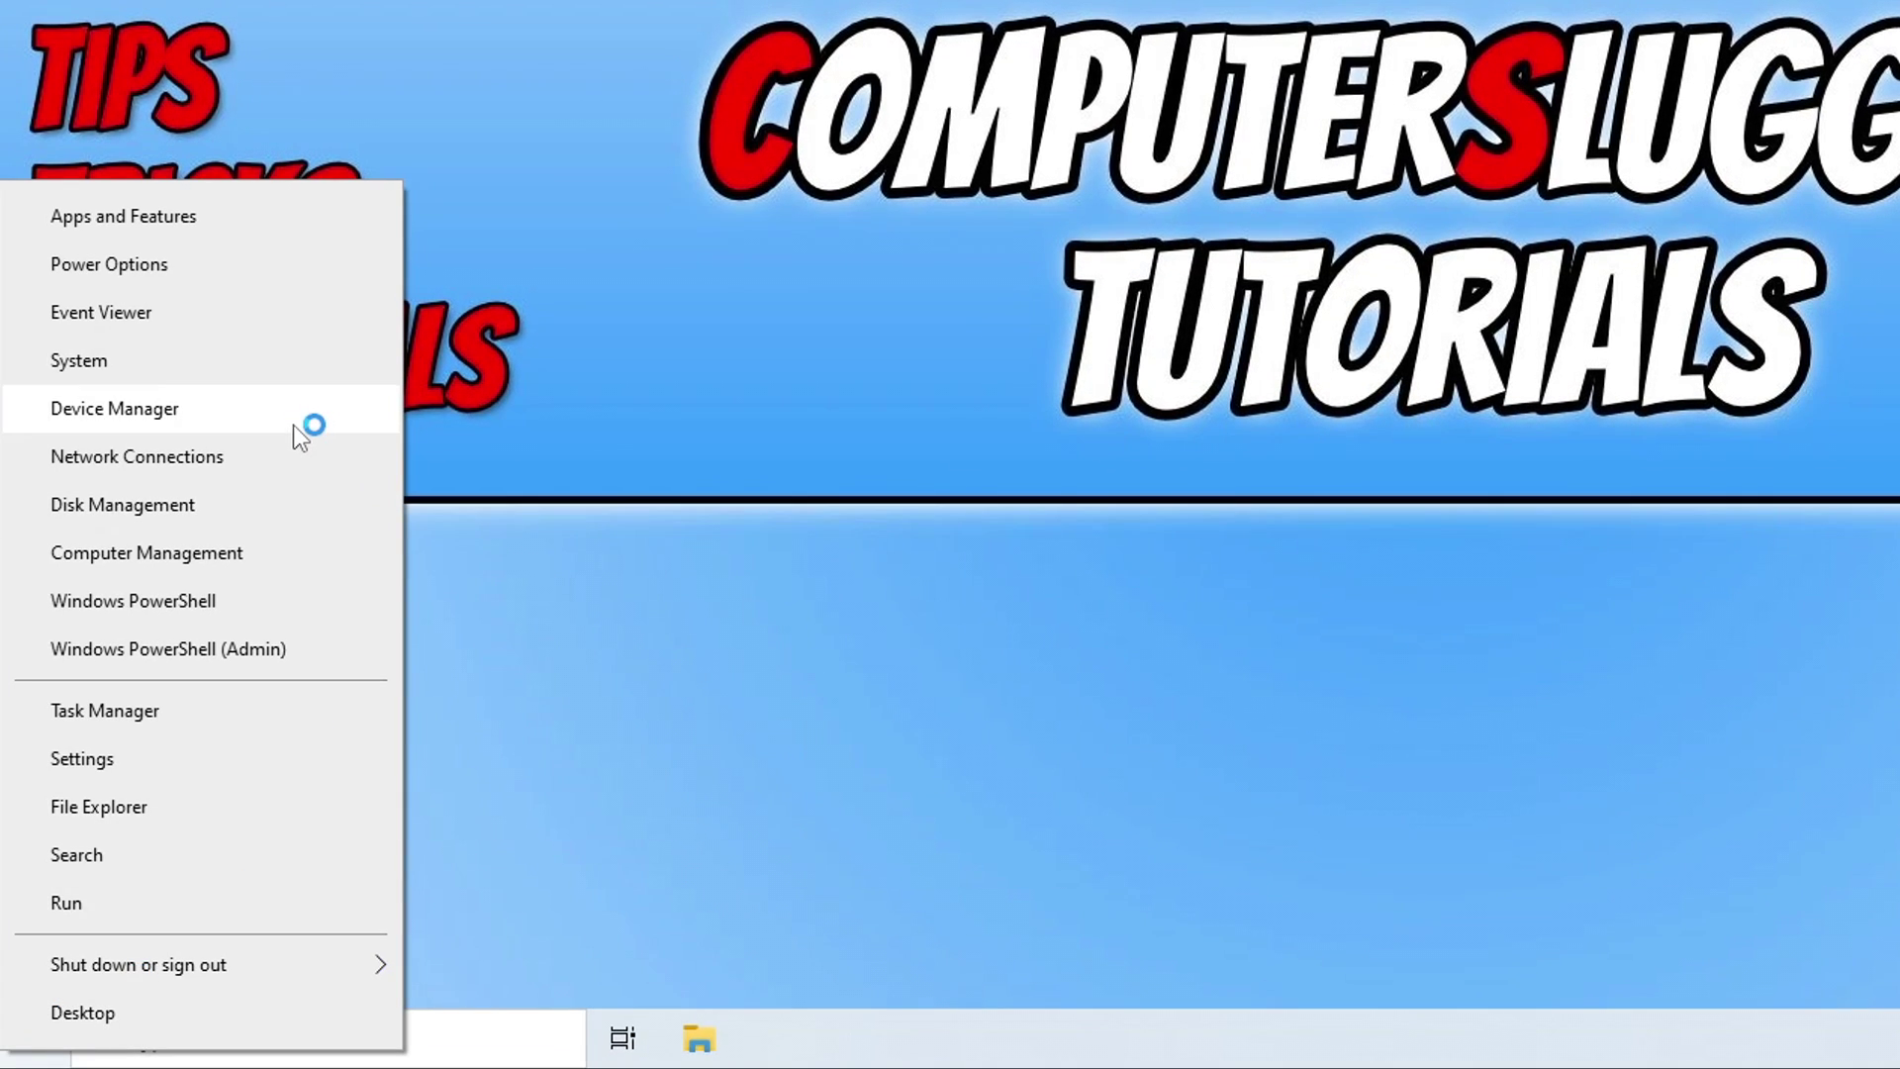
In Device Manager, expand Display adapters and select the AMD Radeon RX 6750 XT.
left_click(293, 424)
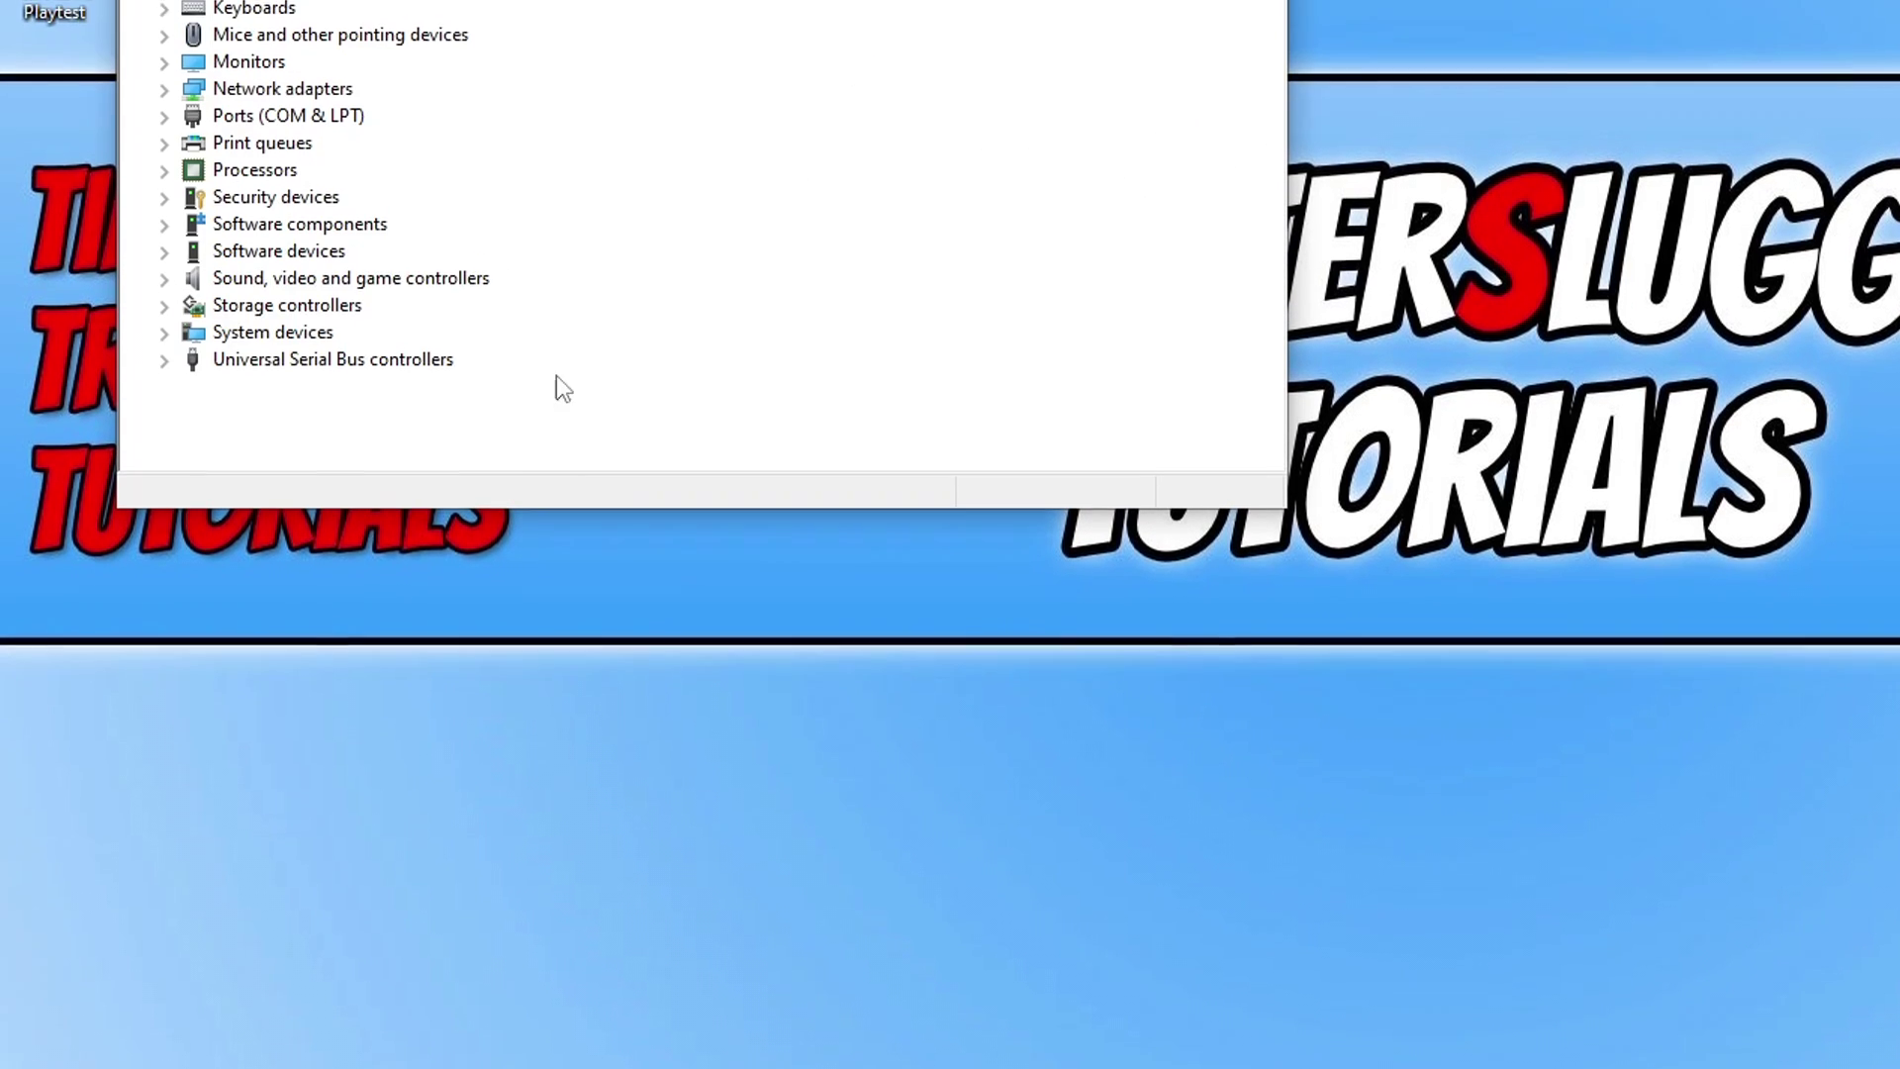
left_click(164, 170)
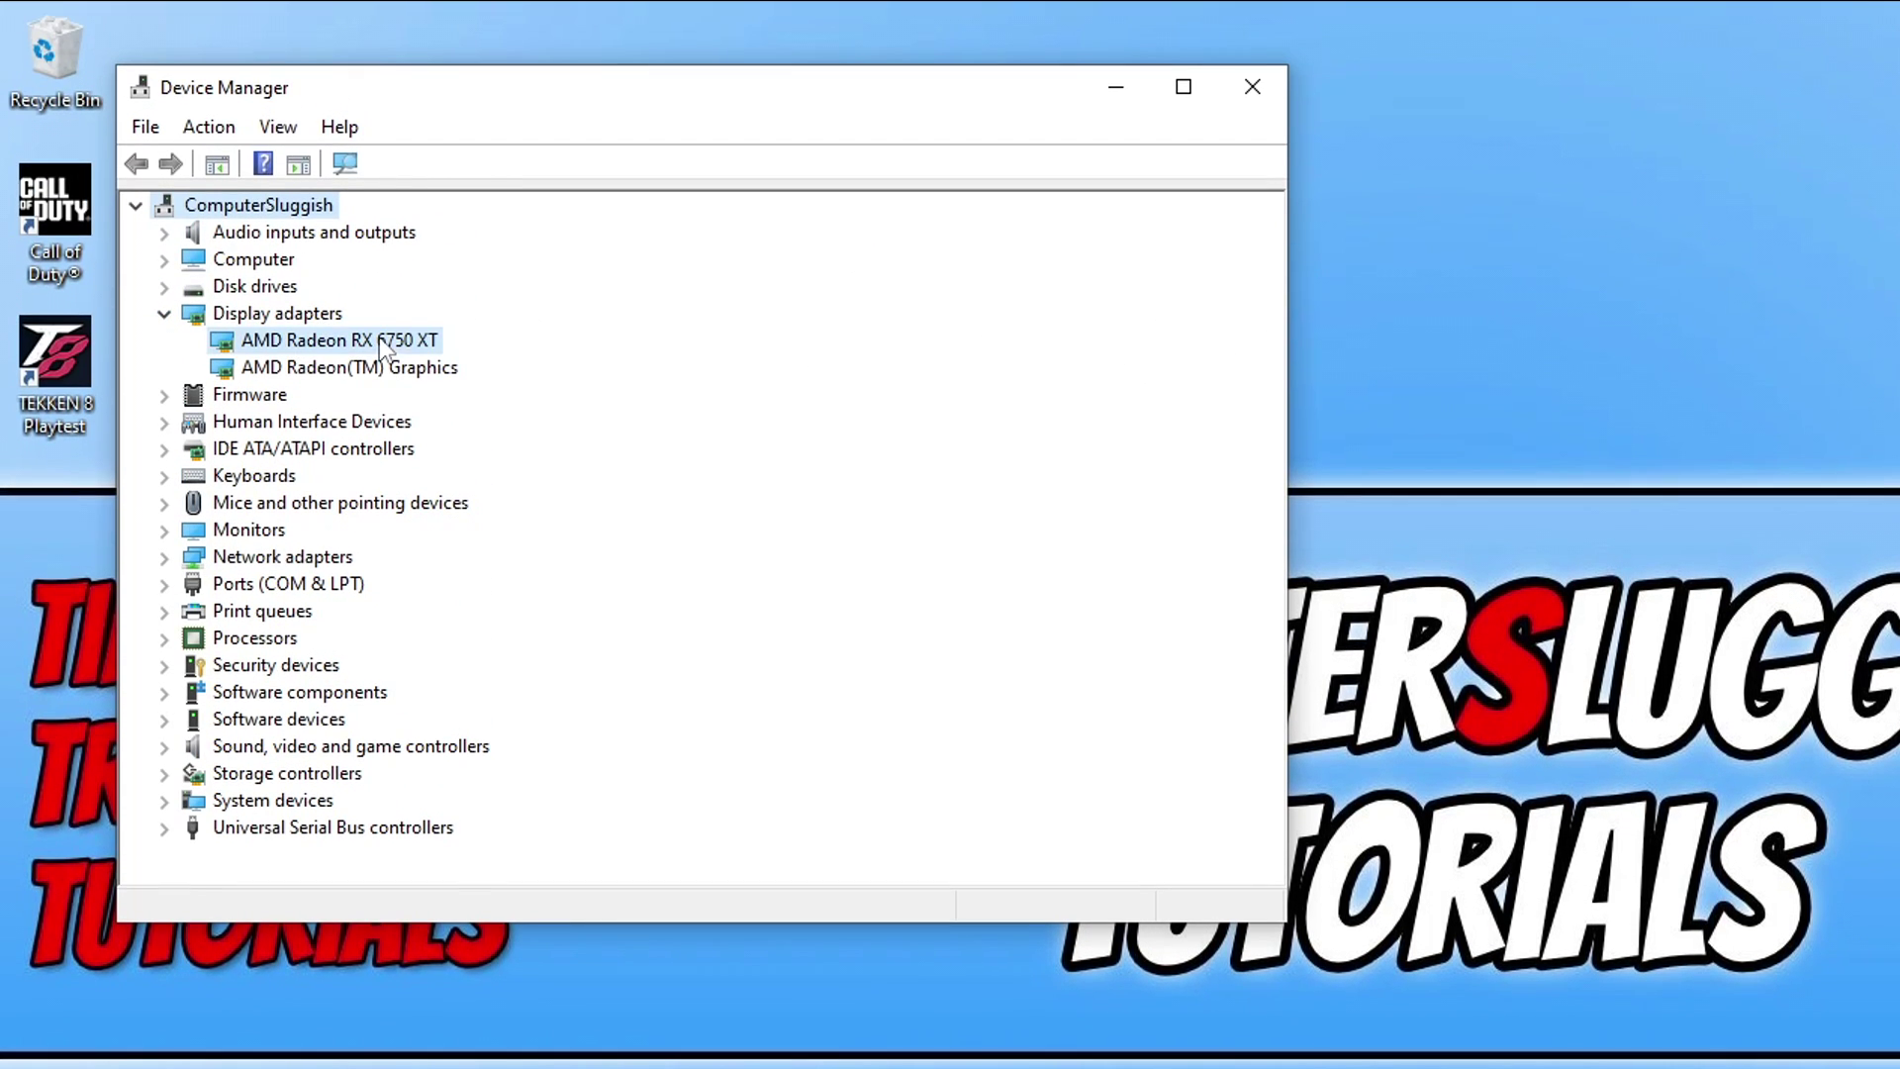
left_click(386, 340)
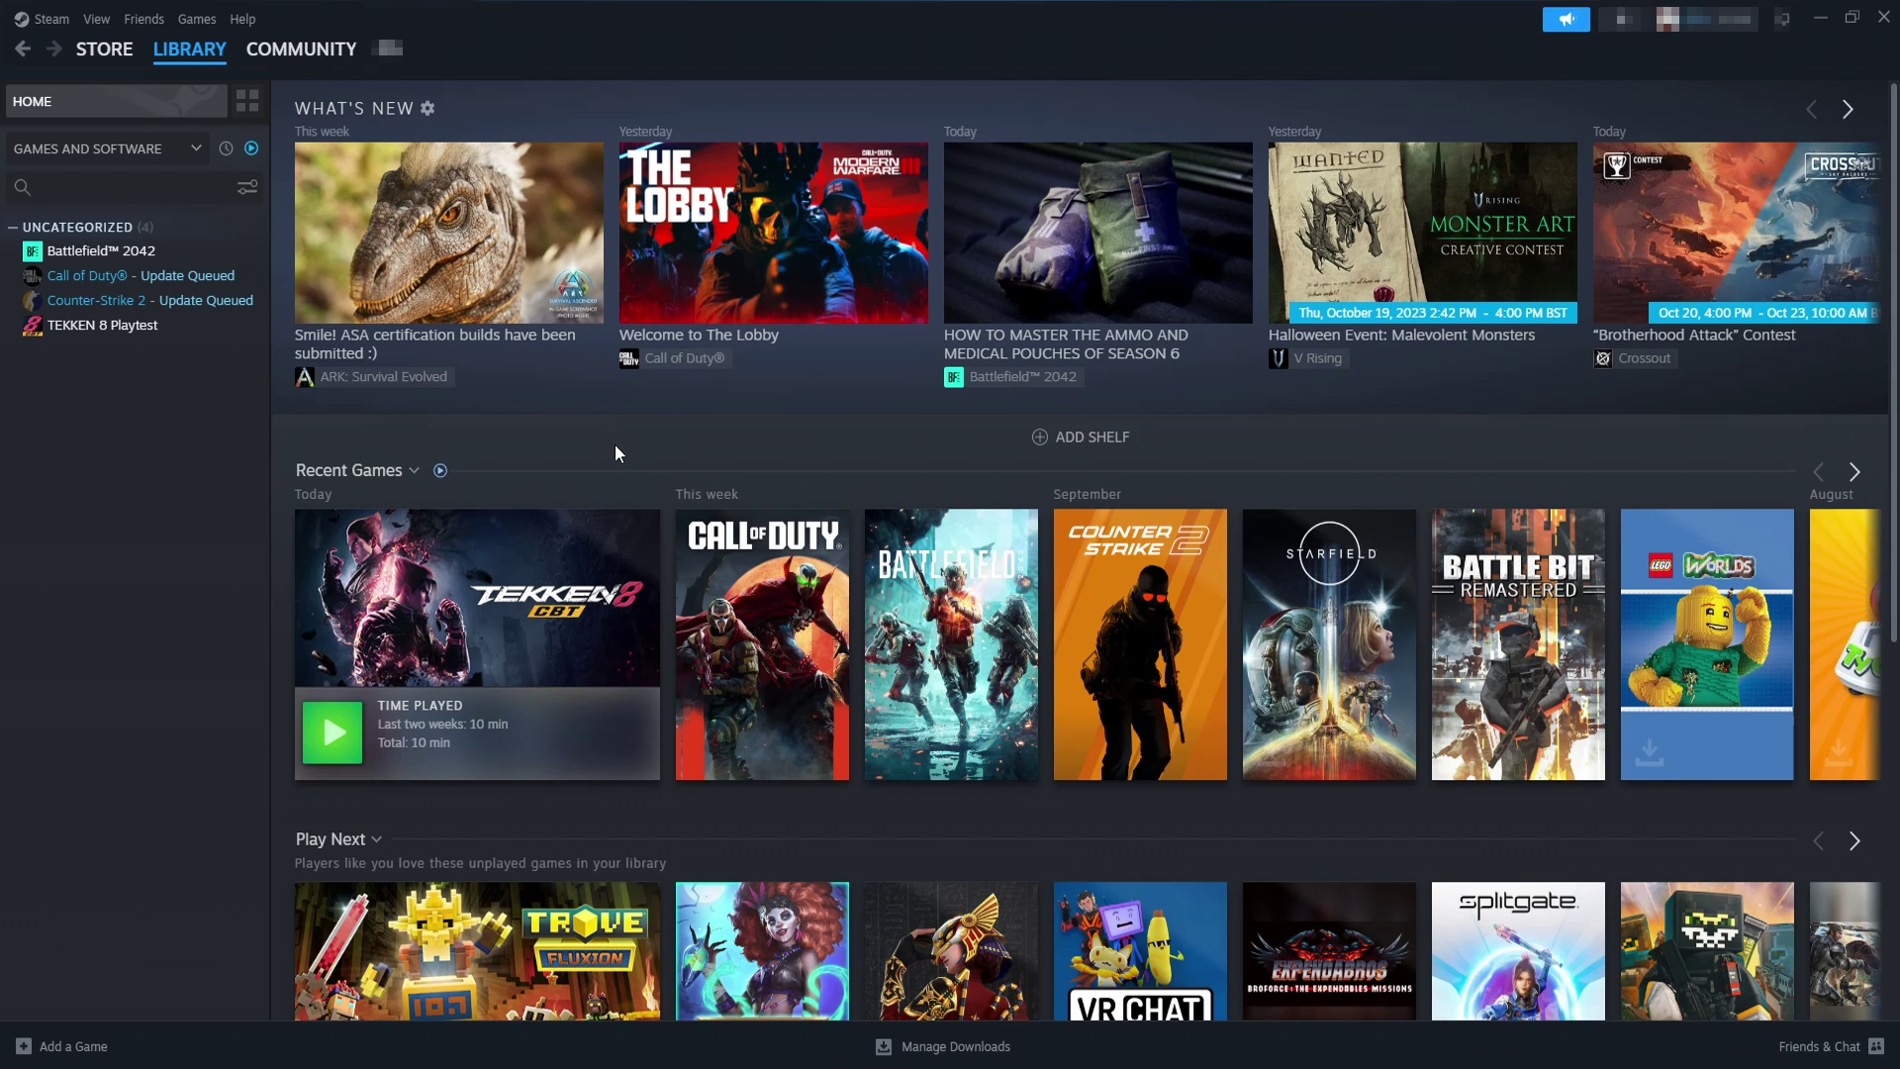
Open TEKKEN 8 Playtest's Properties and go to its Installed Files page.
right_click(135, 326)
left_click(210, 486)
left_click(640, 430)
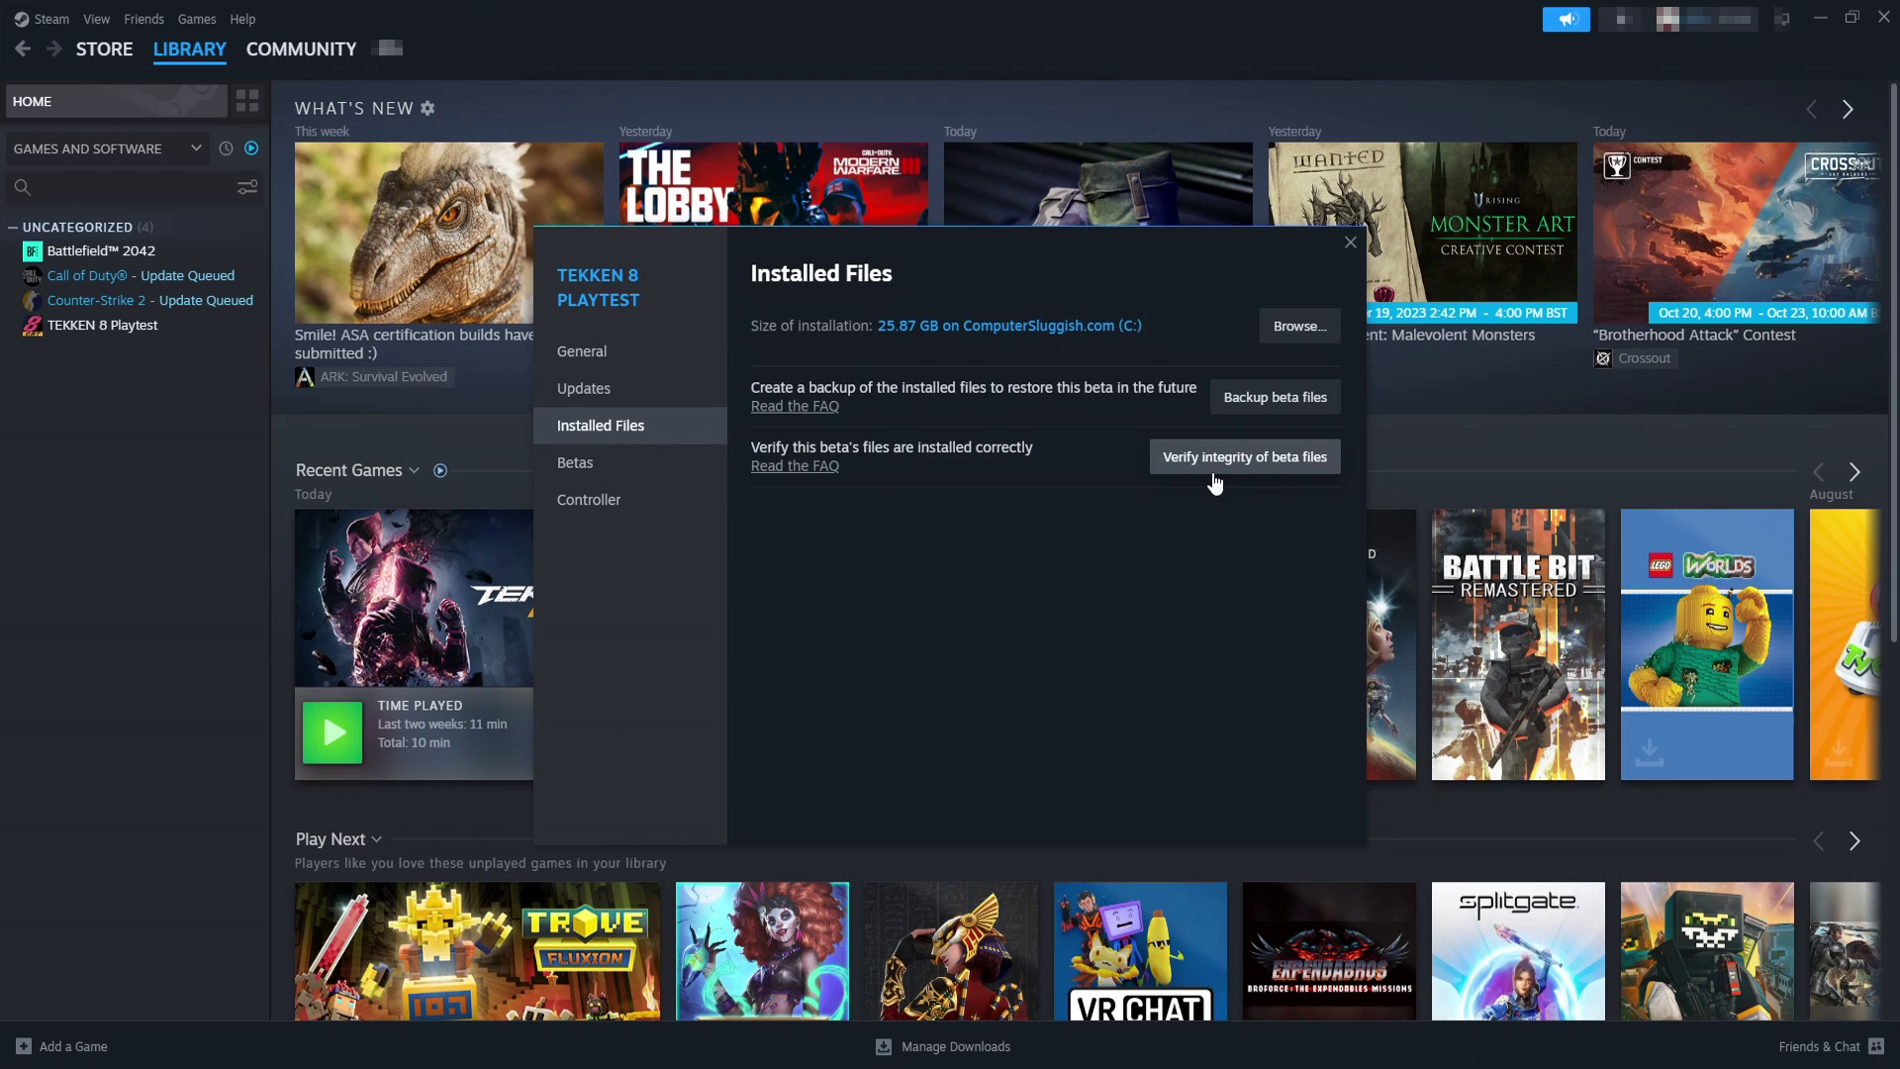
Close the game properties and navigate to %localappdata%\Polaris\Saved in File Explorer.
left_click(1349, 241)
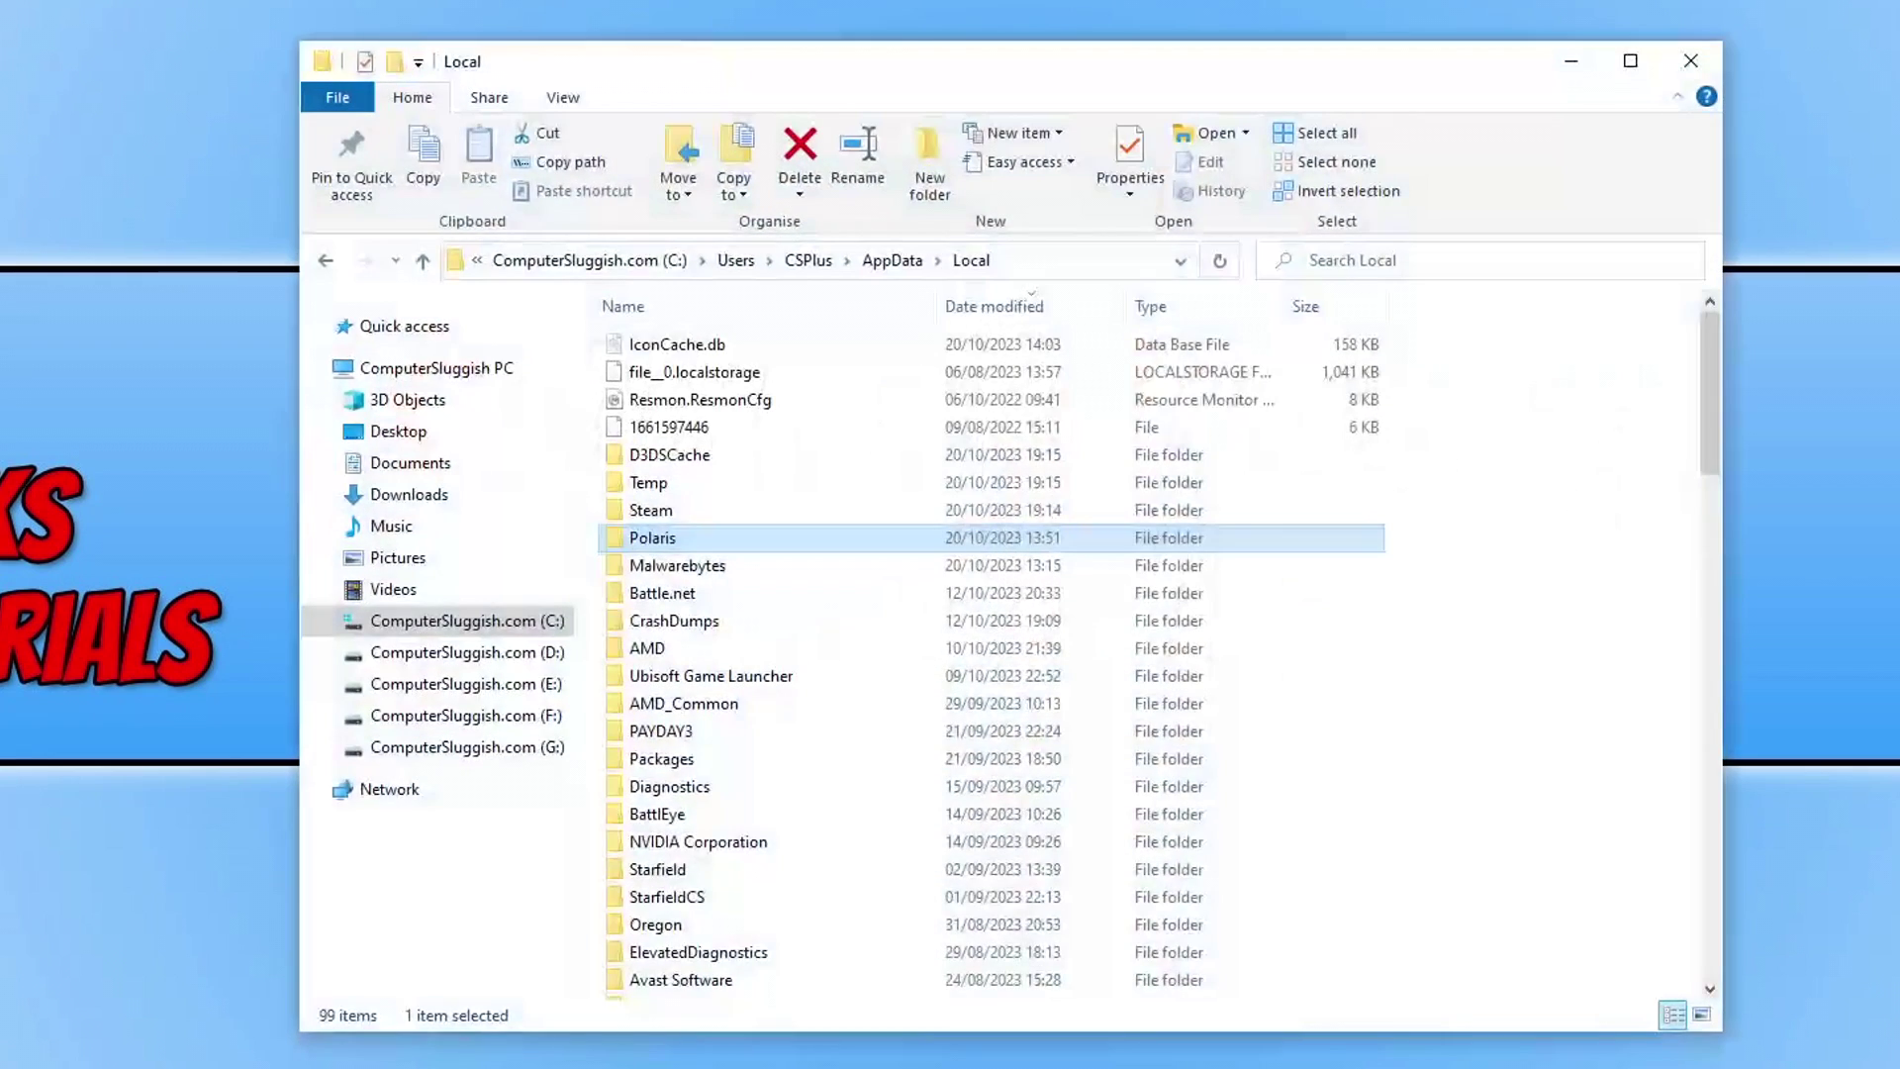
left_click(1048, 261)
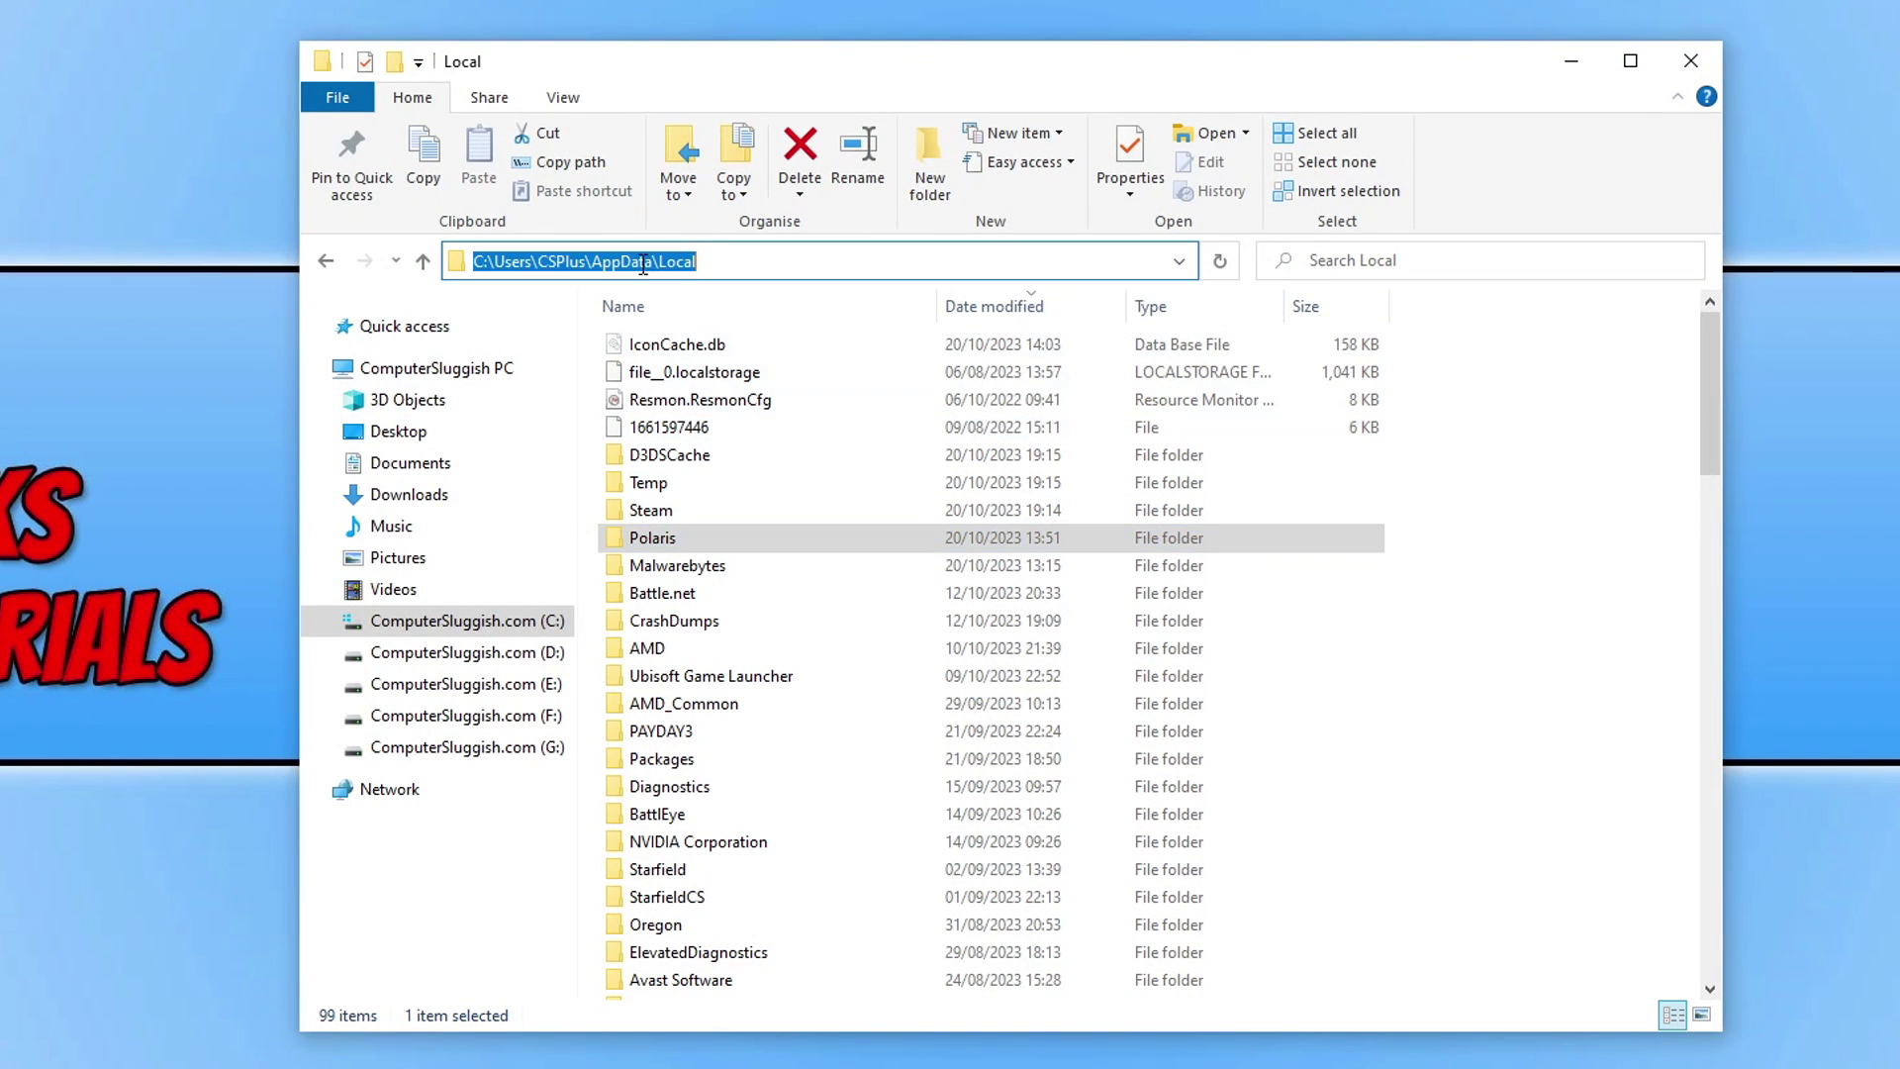
type("%local")
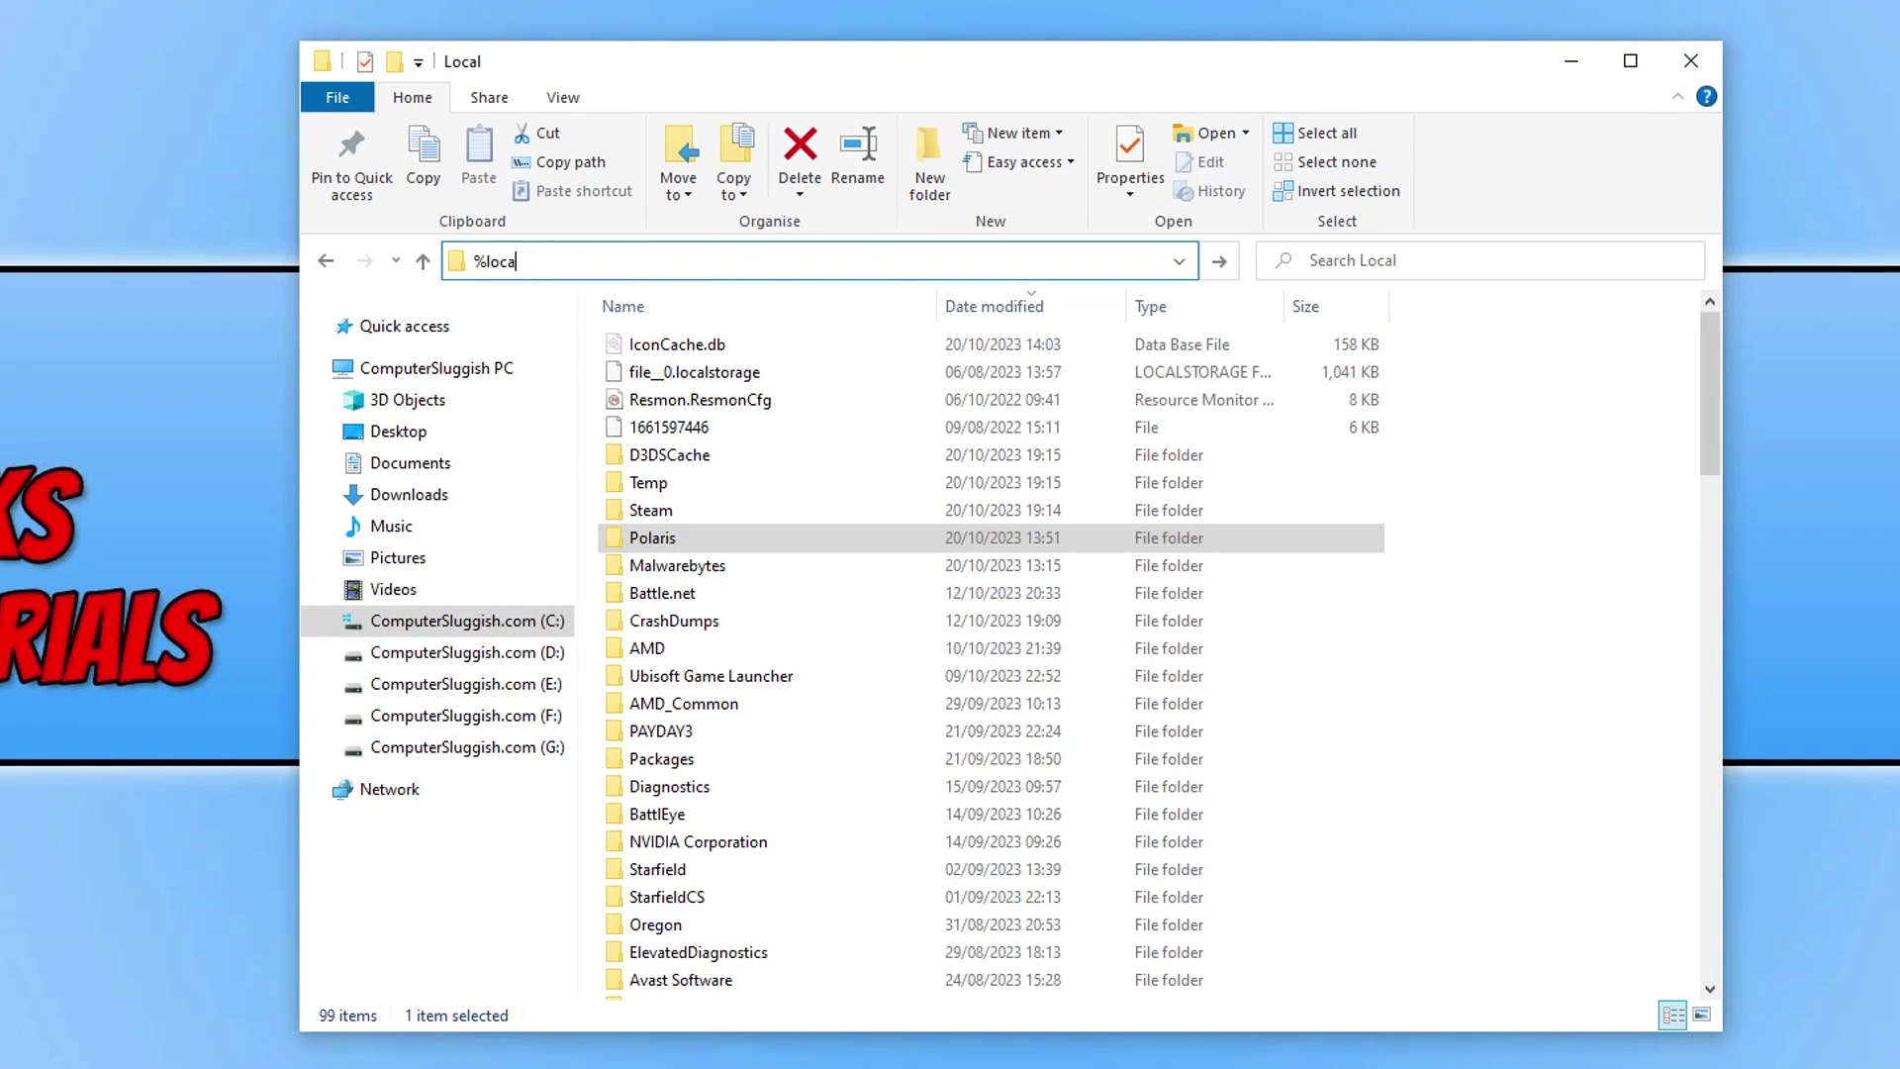
type("ata%")
key("Return")
left_click(718, 402)
key("p")
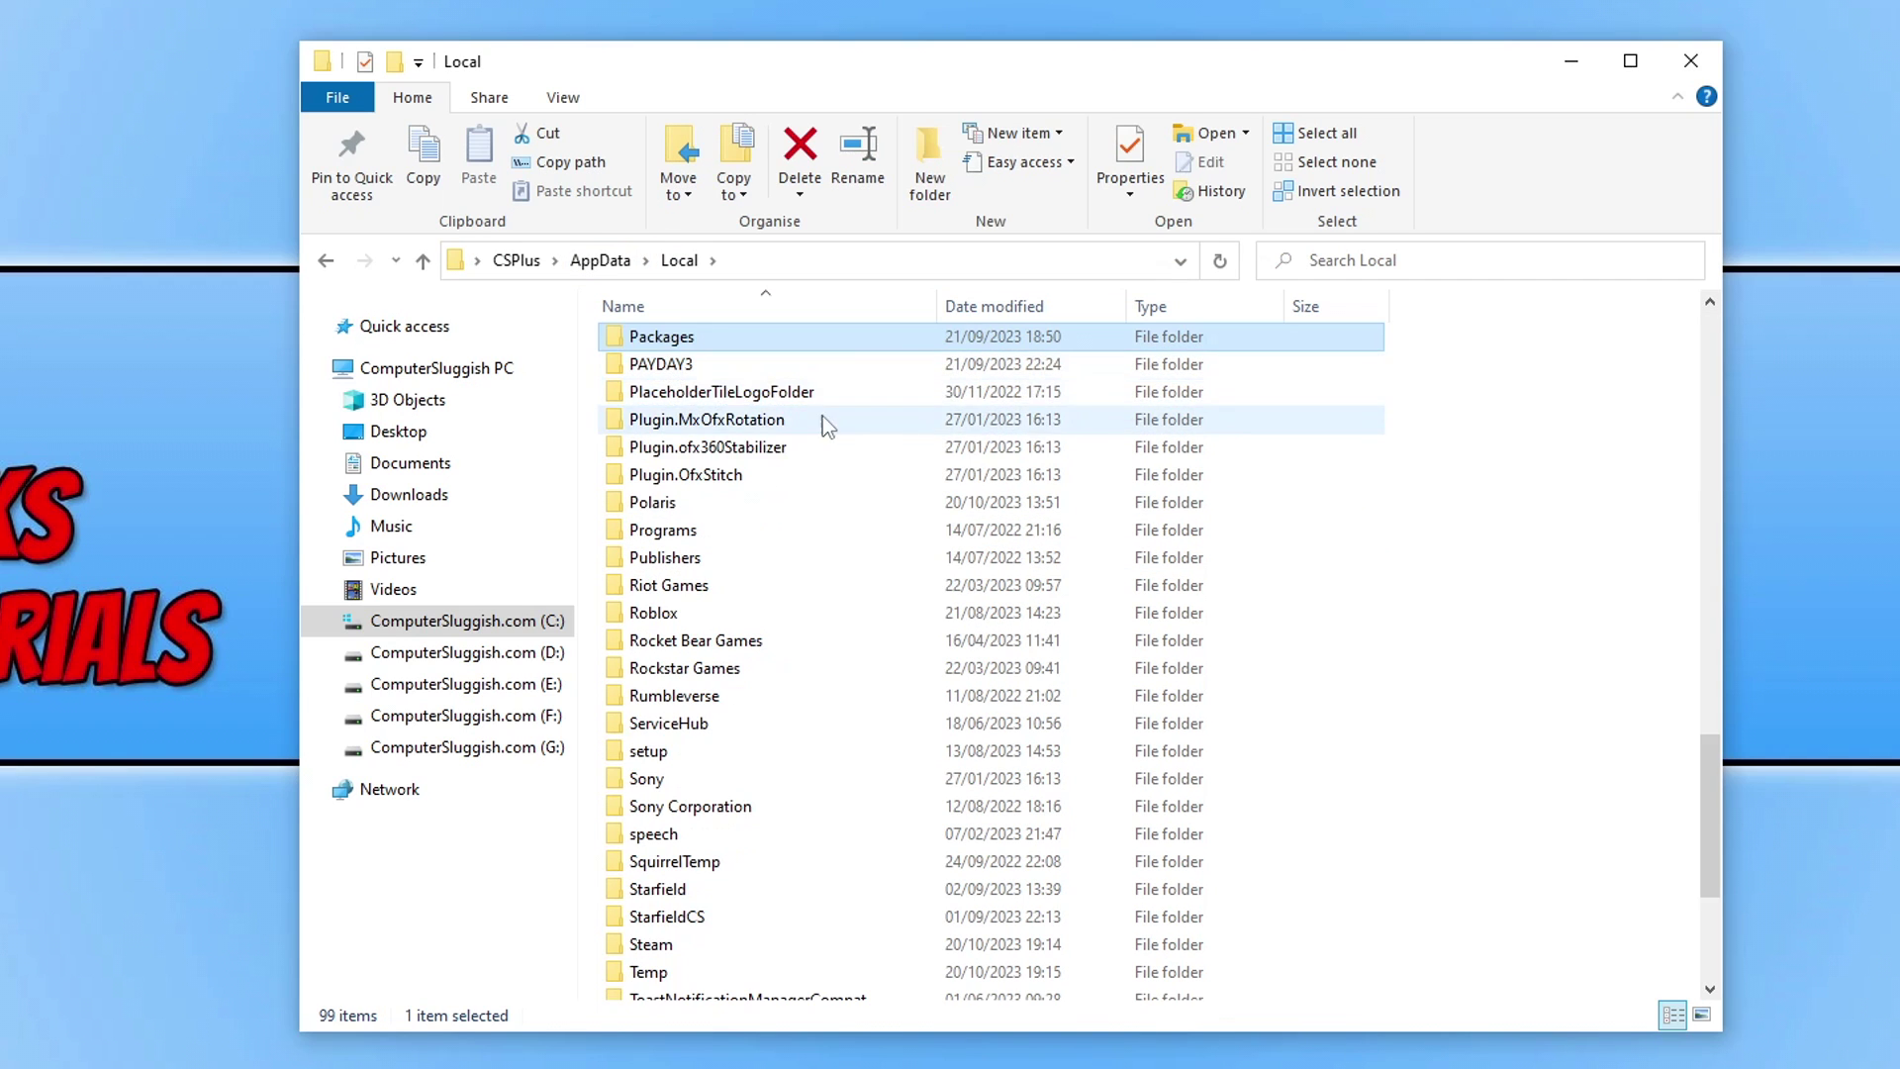
left_click(674, 506)
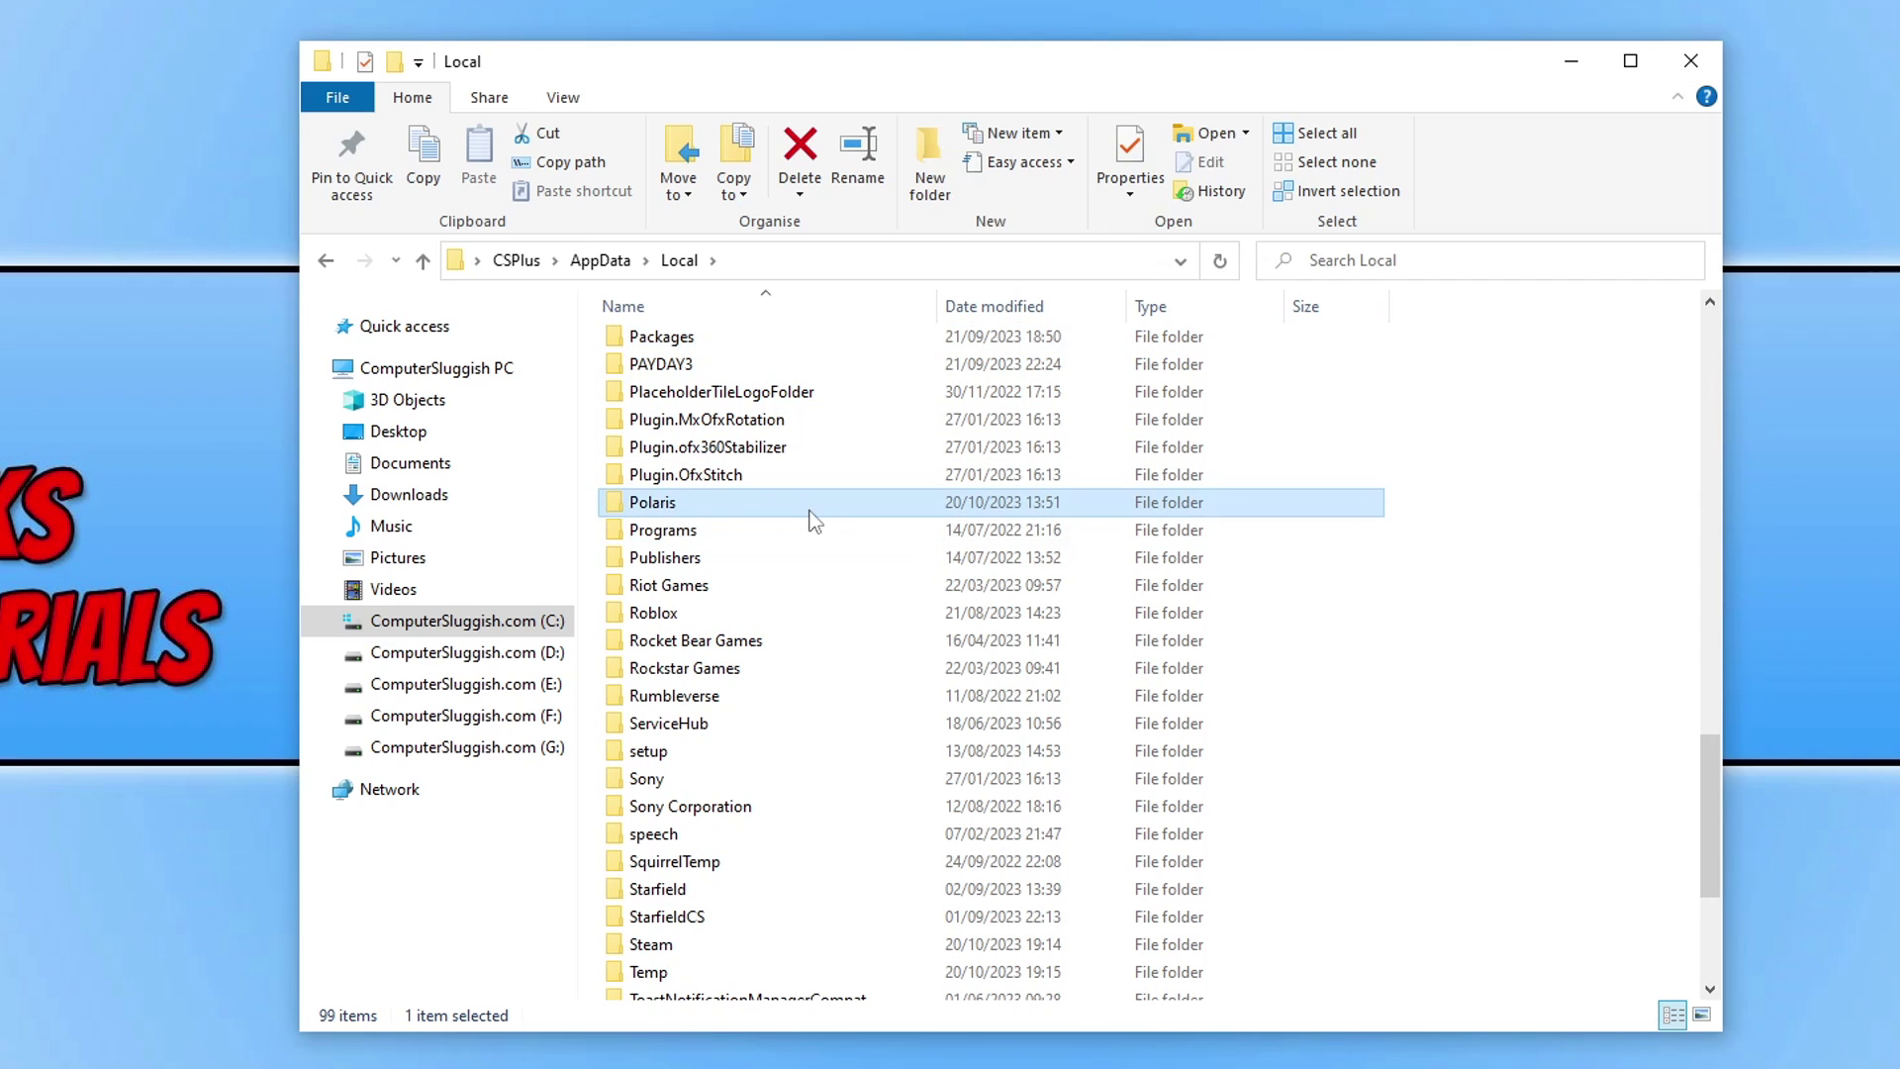
double_click(726, 505)
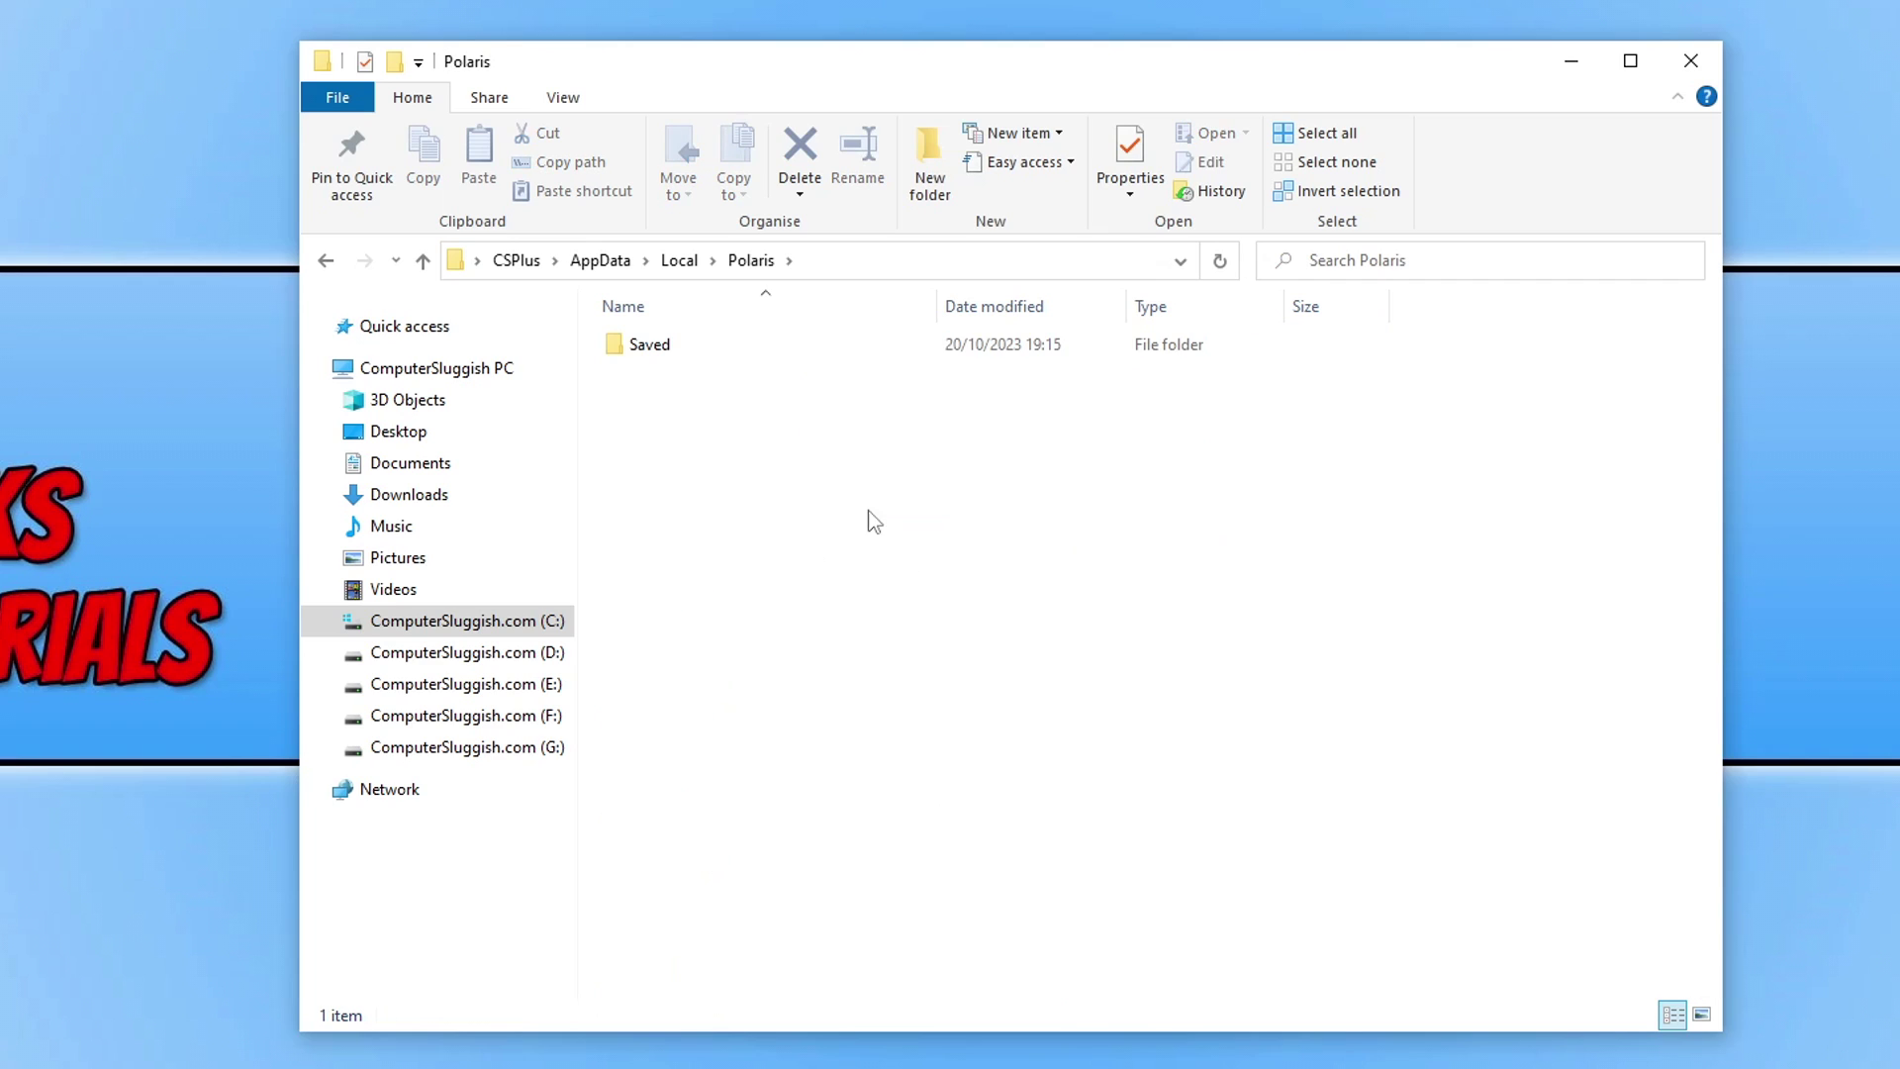
double_click(698, 342)
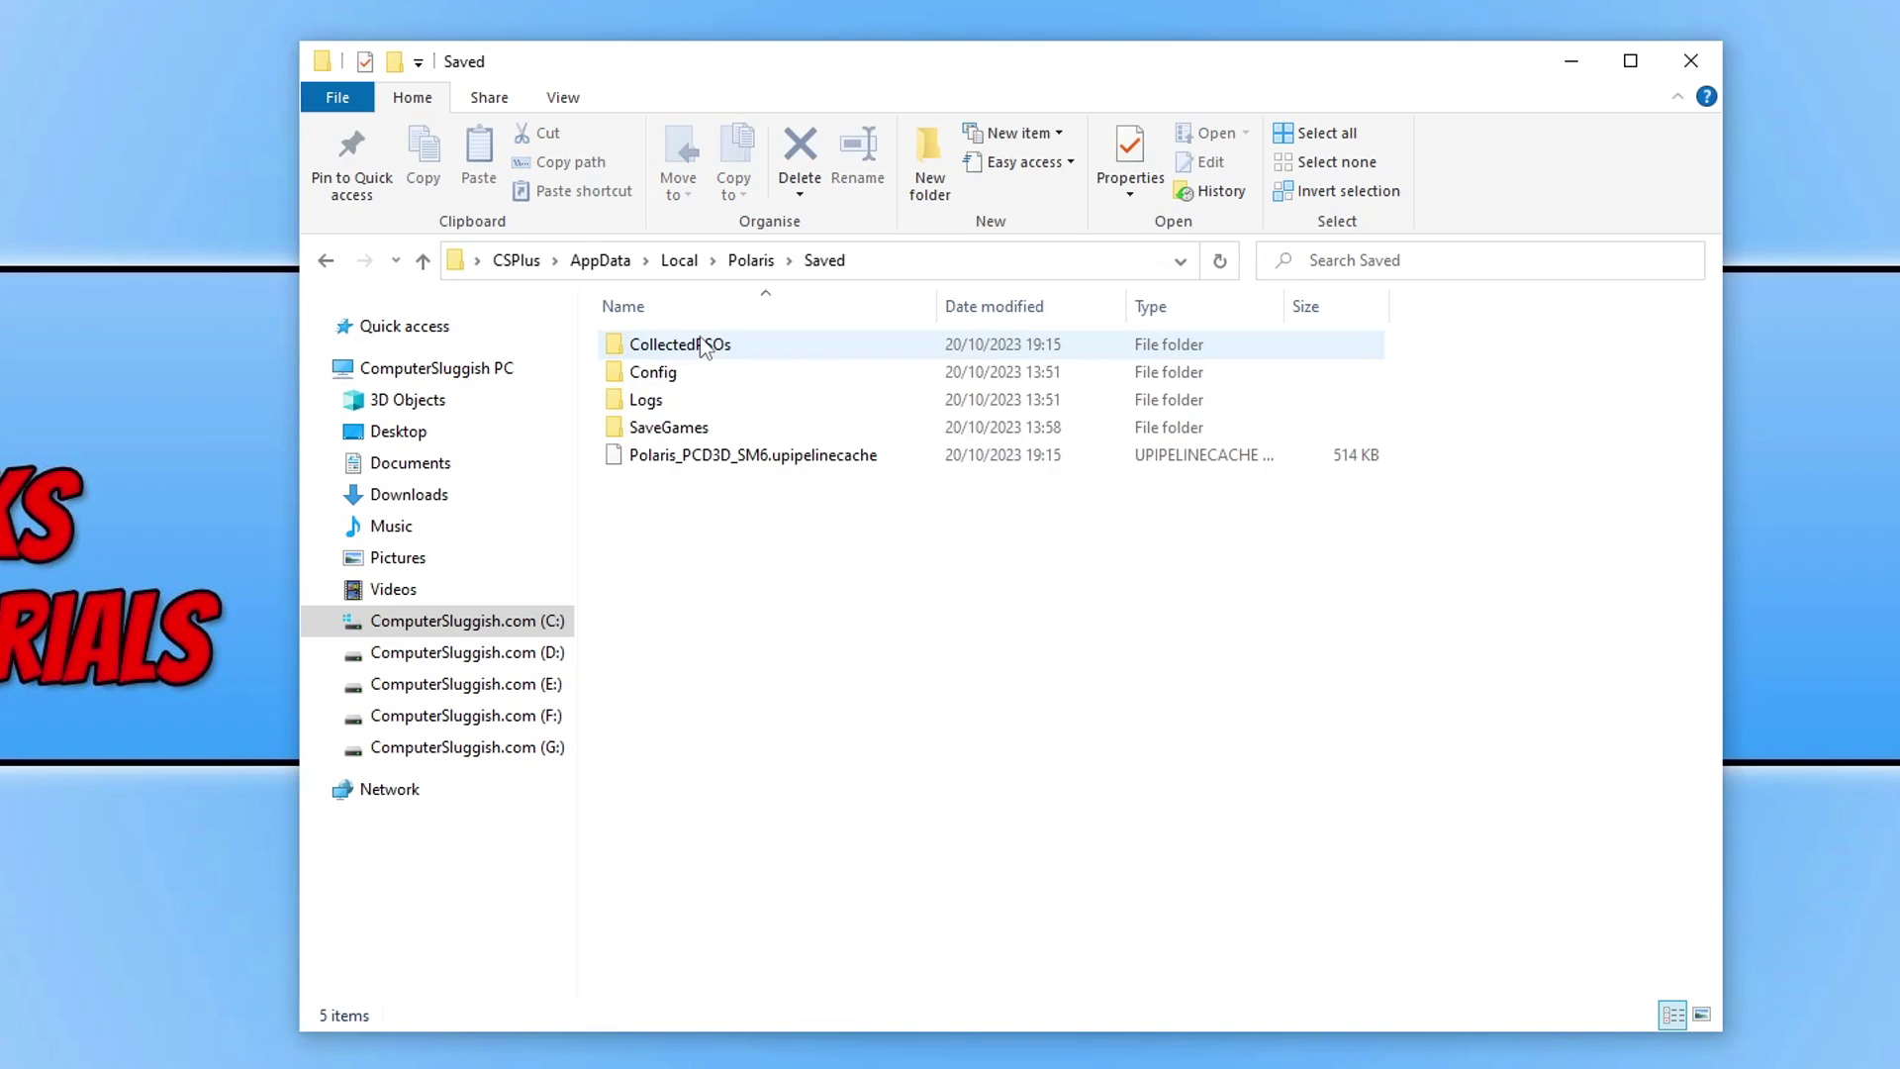
Rename the Config folder to ConfigCS.
right_click(641, 370)
left_click(697, 888)
left_click(699, 377)
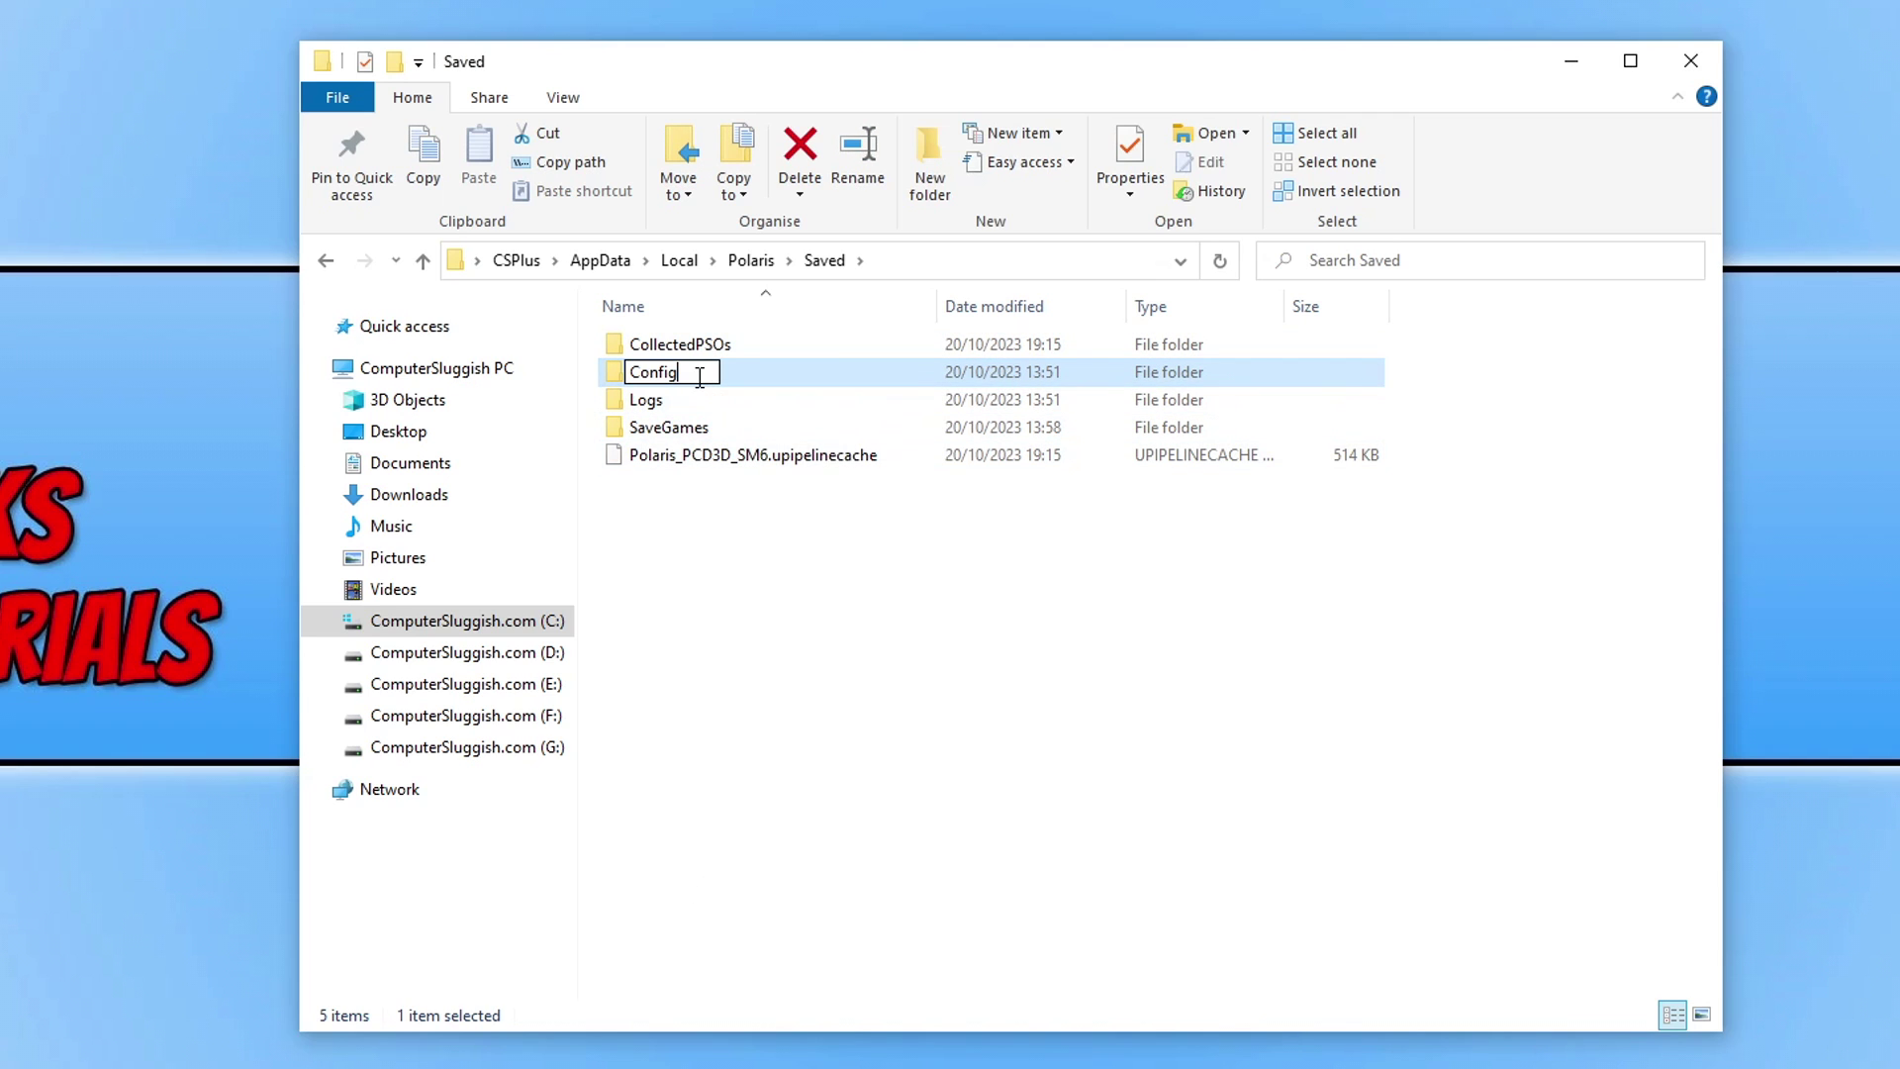
type("CS")
key("Return")
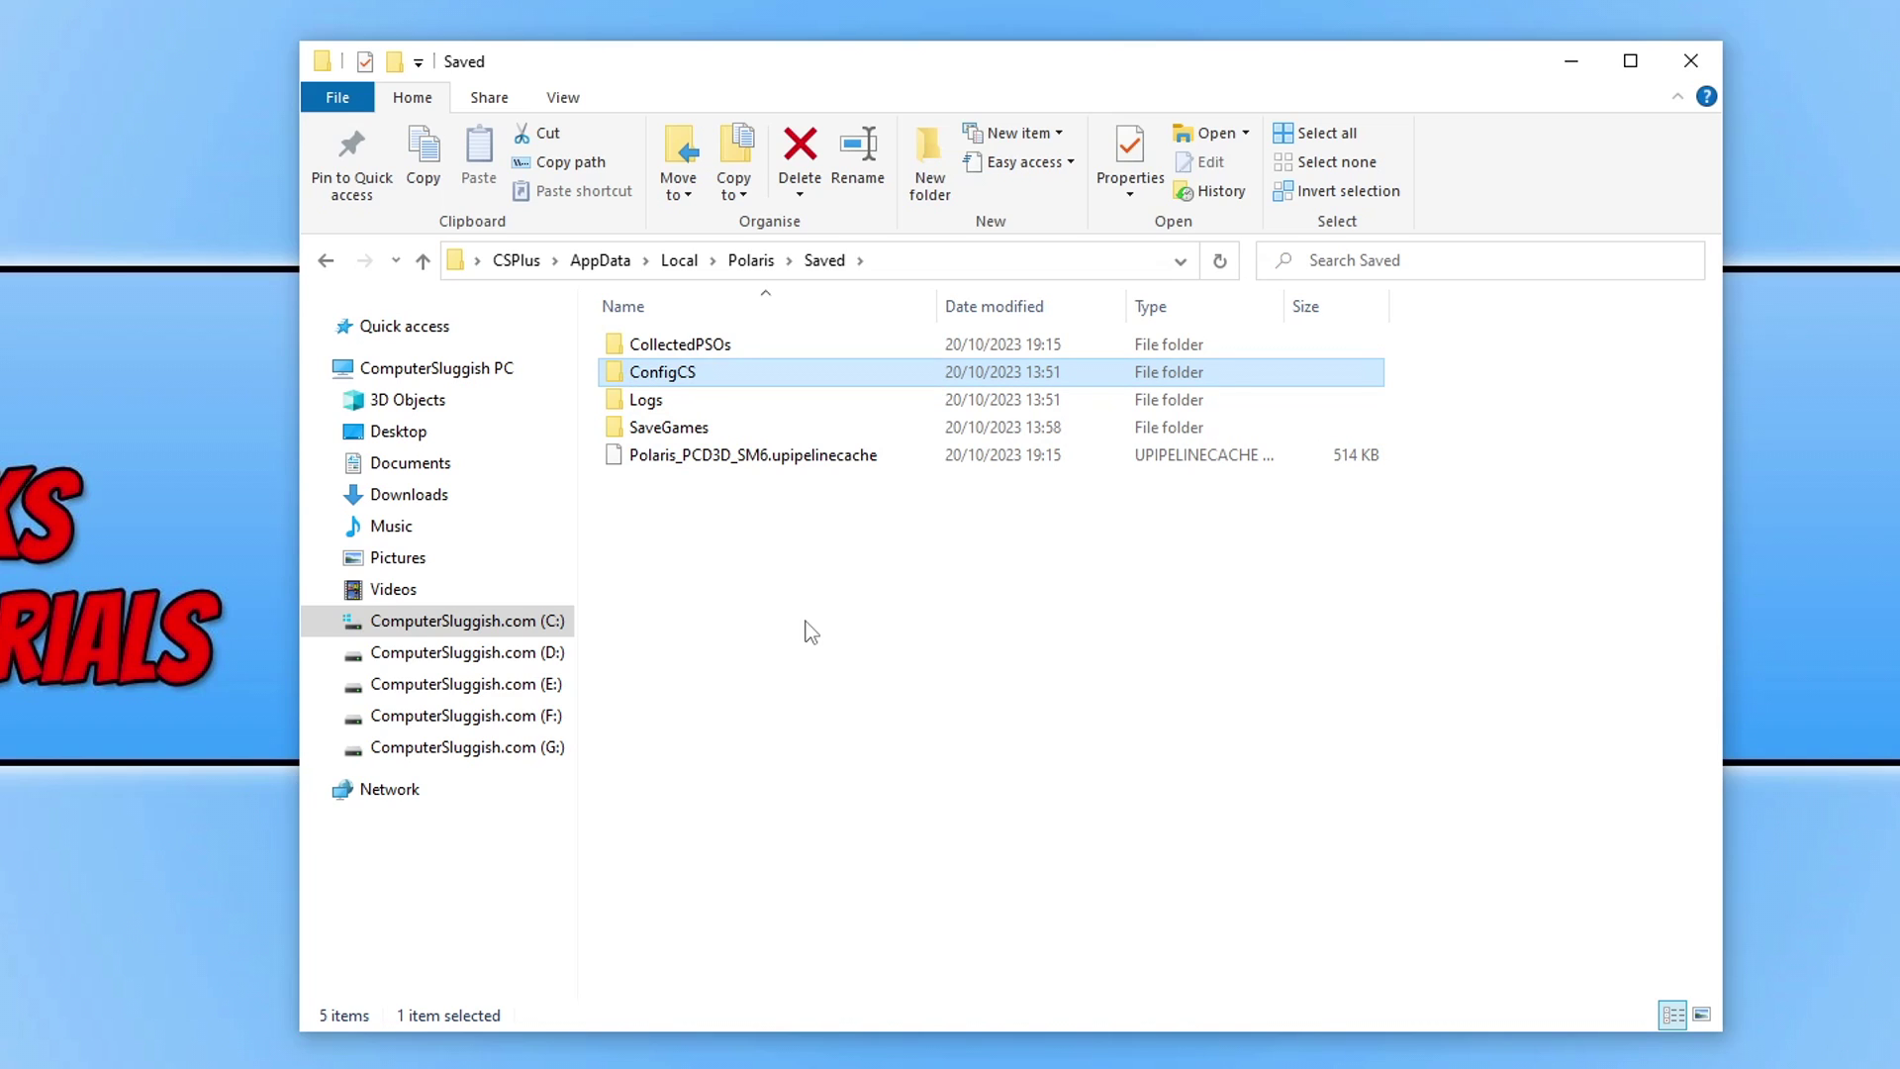